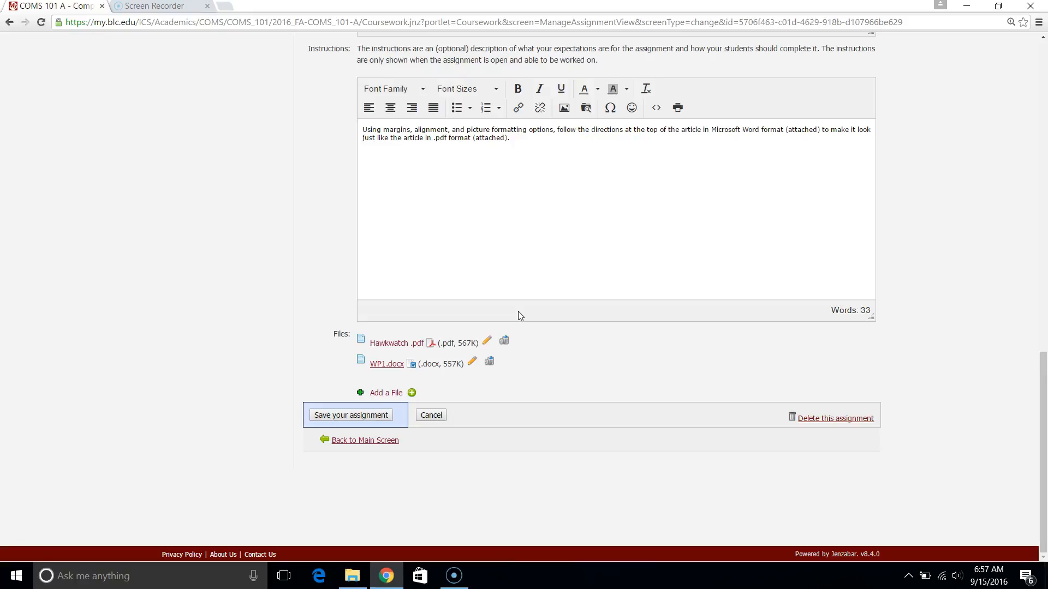
# Open the attached Hawkwatch.pdf and examine the finished article's layout from headline to last paragraph.
pyautogui.click(405, 344)
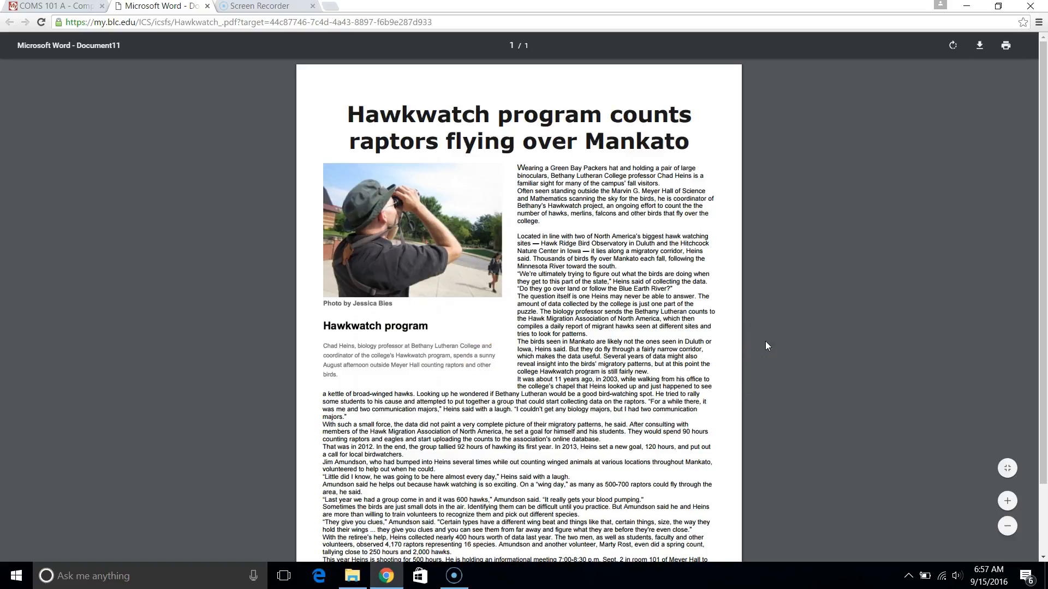
pyautogui.scroll(-3, 766, 343)
pyautogui.scroll(3, 765, 342)
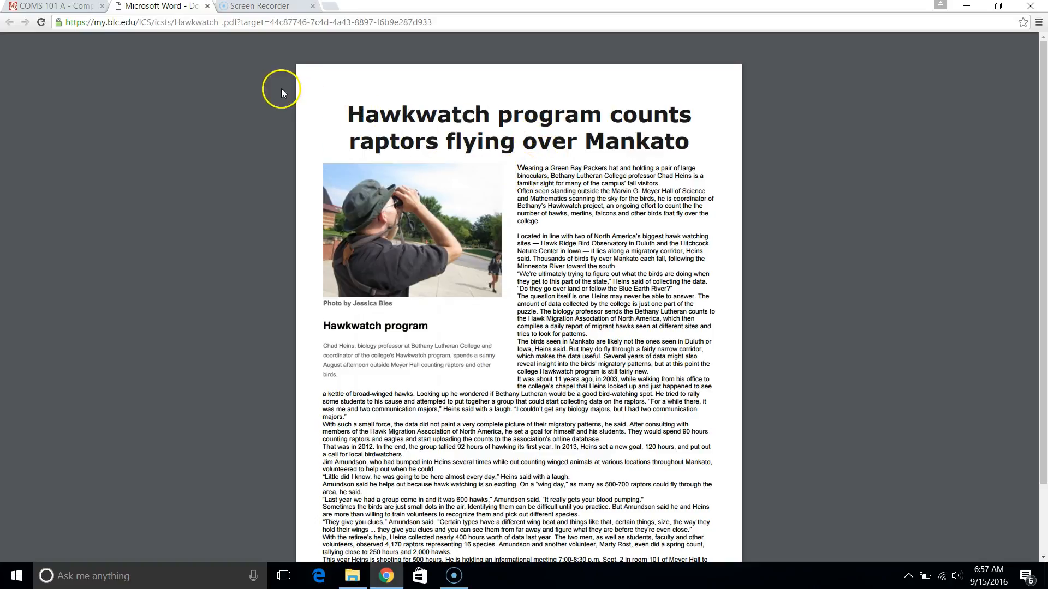
pyautogui.scroll(-3, 320, 234)
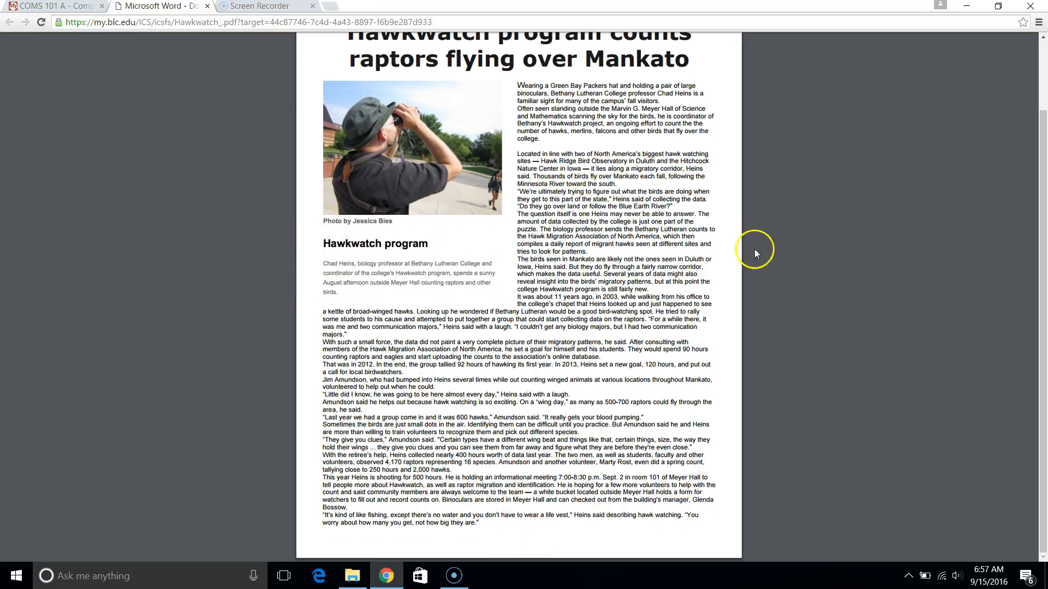
pyautogui.scroll(3, 723, 234)
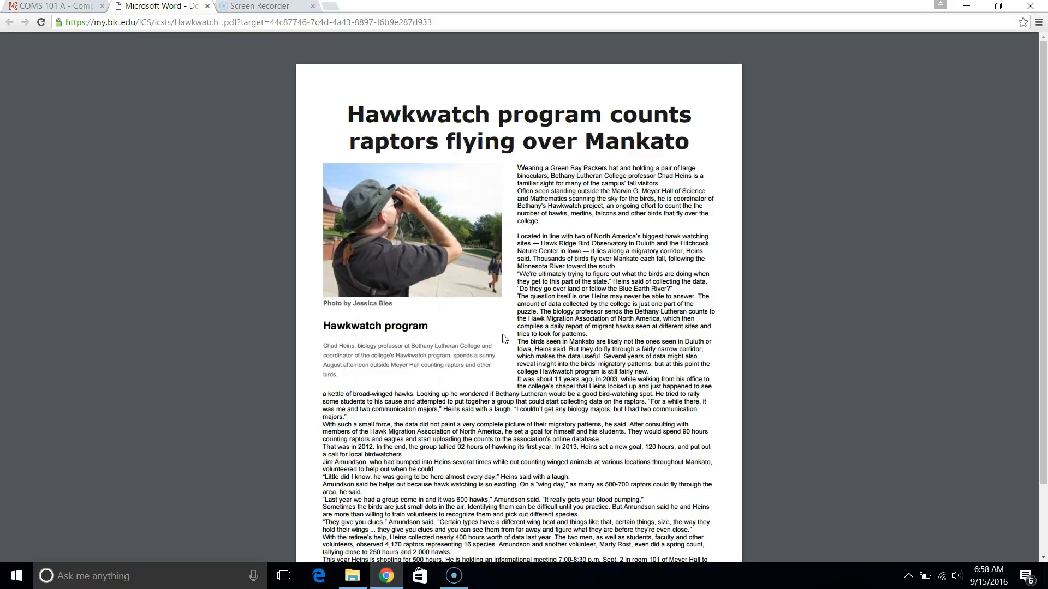
# Return to the assignment page, download the attached WP1.docx and open it in Word.
pyautogui.click(71, 5)
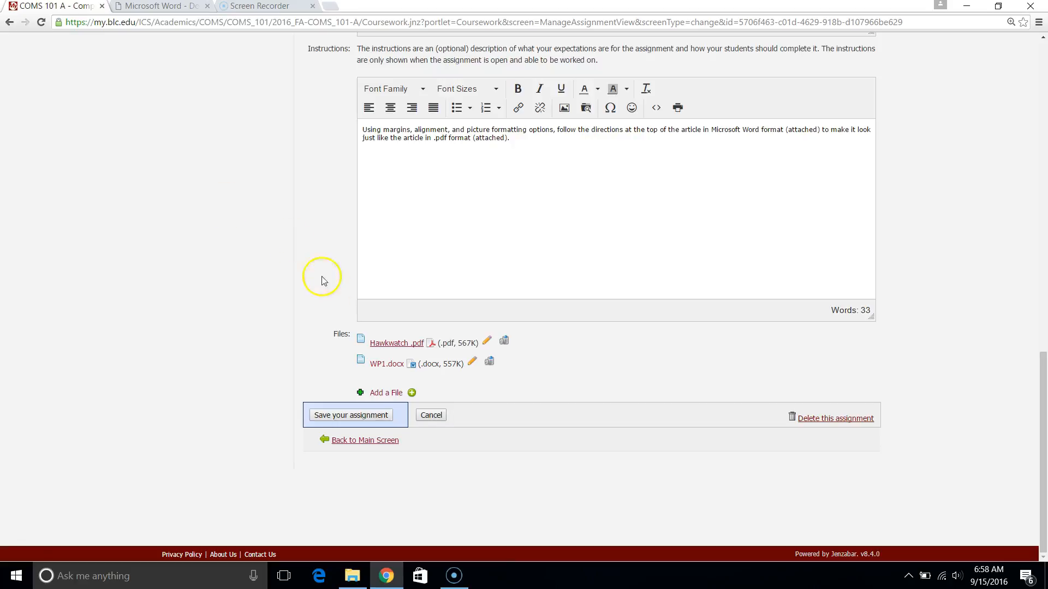
pyautogui.click(391, 364)
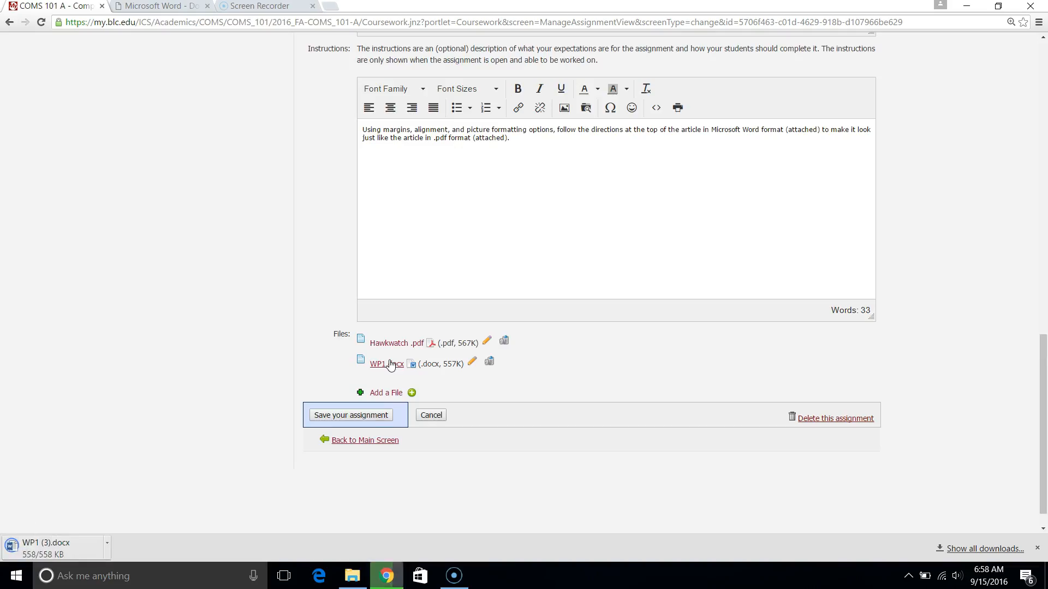
pyautogui.click(90, 554)
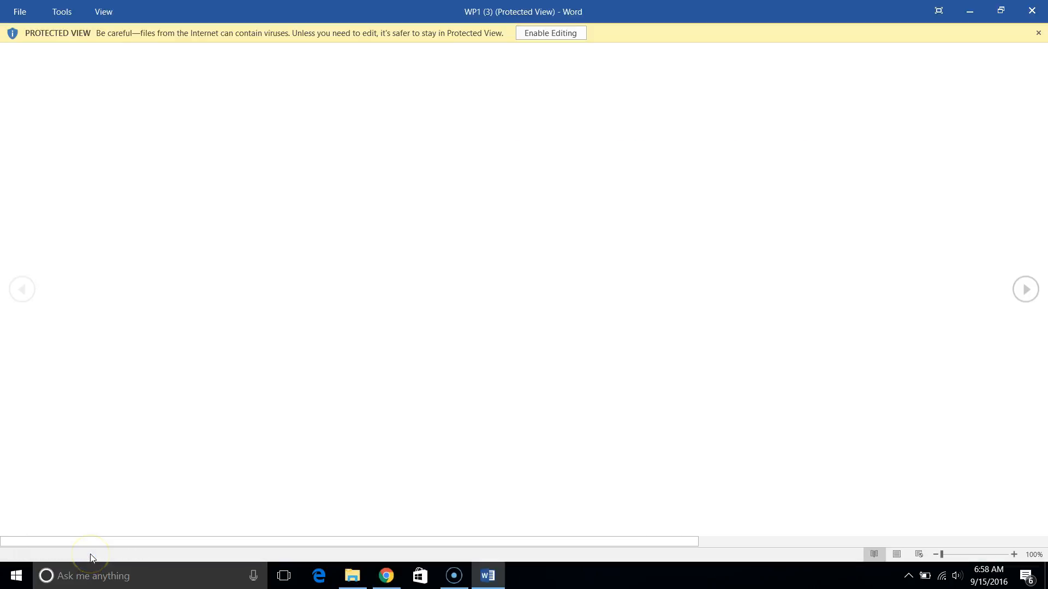
# Look over the assignment directions and enable editing of the protected WP1 document.
pyautogui.doubleClick(323, 221)
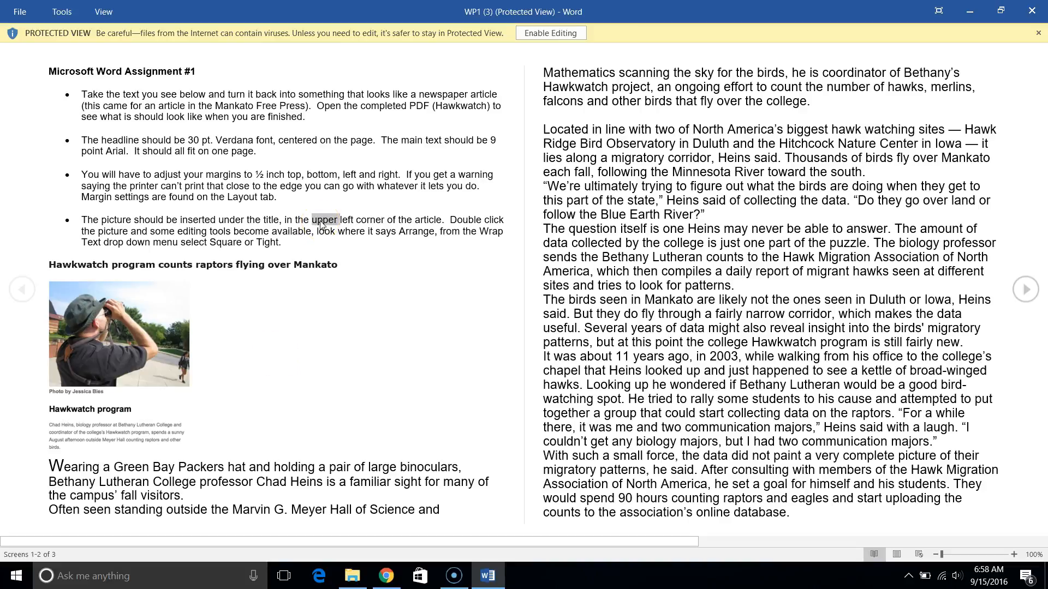
pyautogui.moveTo(97, 71); pyautogui.dragTo(238, 214)
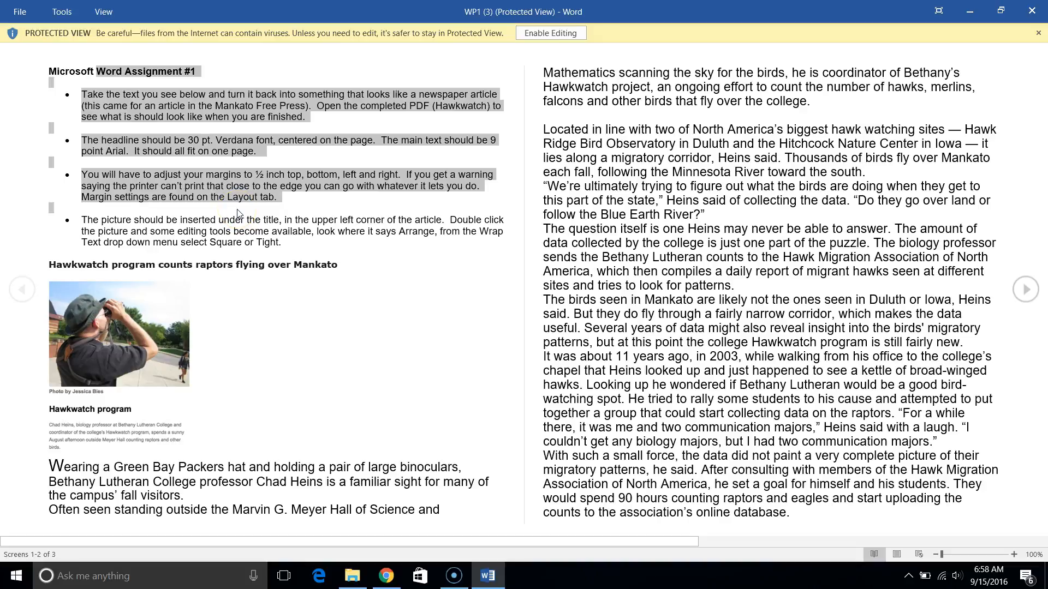
pyautogui.click(238, 214)
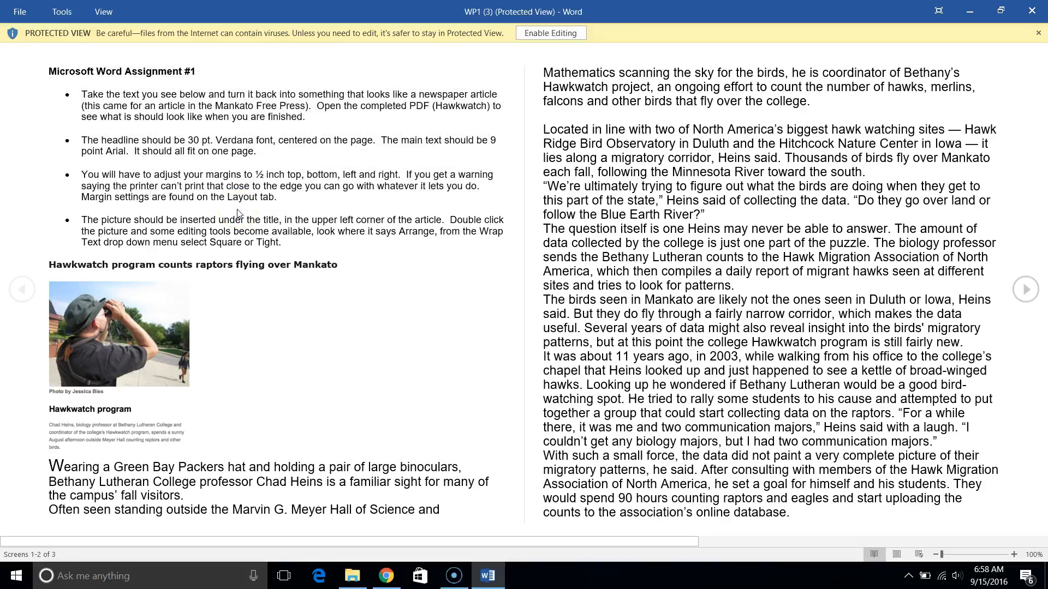
pyautogui.click(449, 84)
pyautogui.click(542, 33)
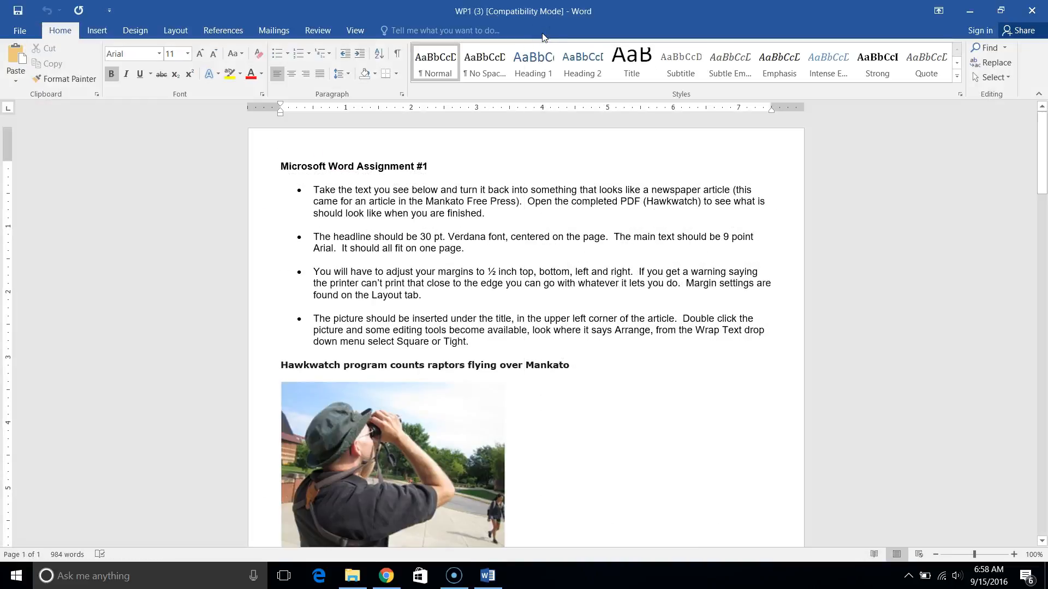
pyautogui.click(236, 209)
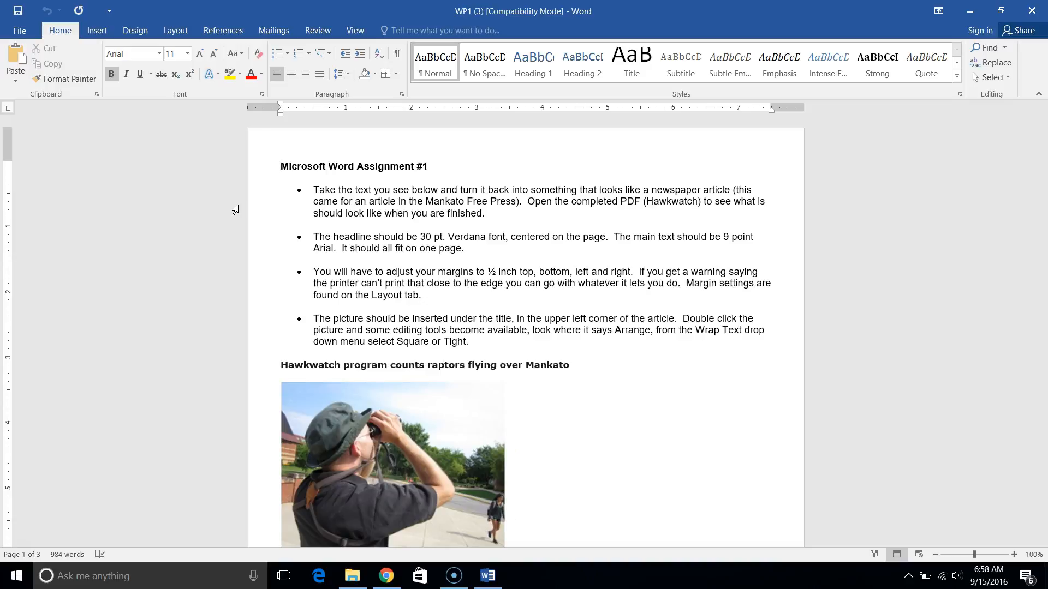
pyautogui.click(156, 577)
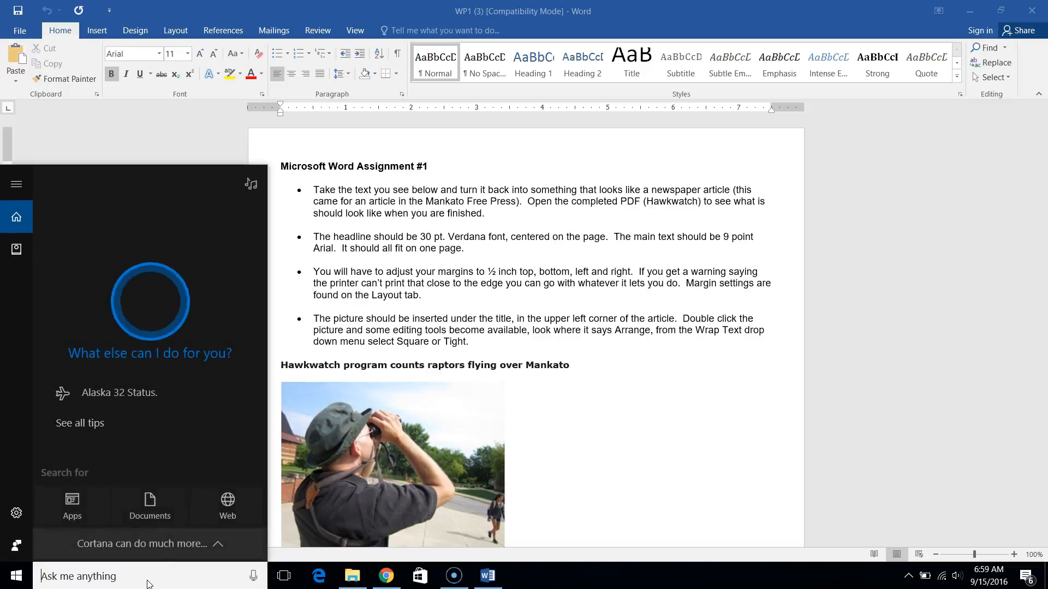
pyautogui.write('word')
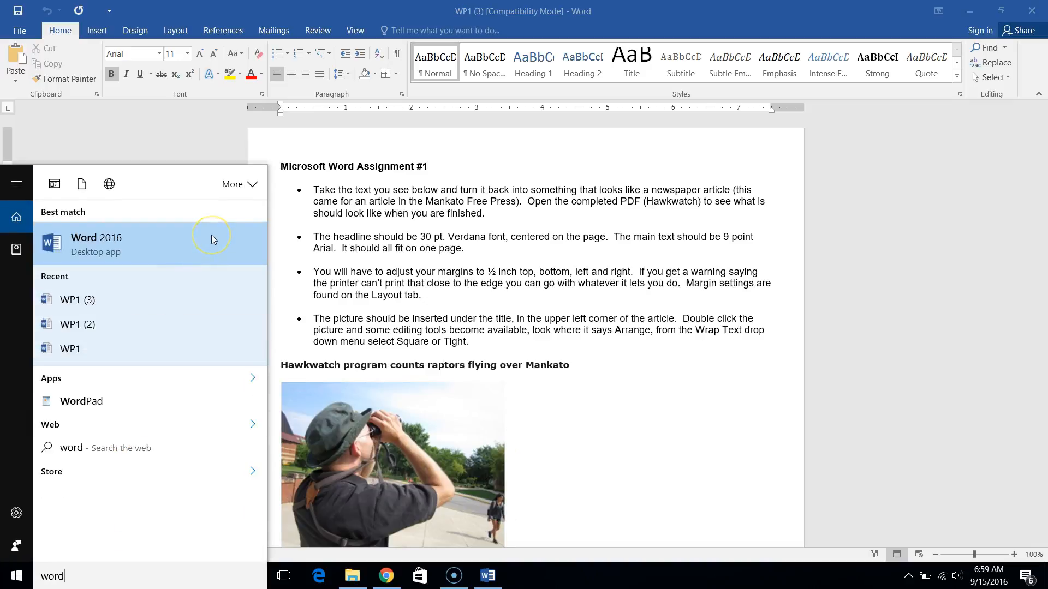
pyautogui.click(646, 294)
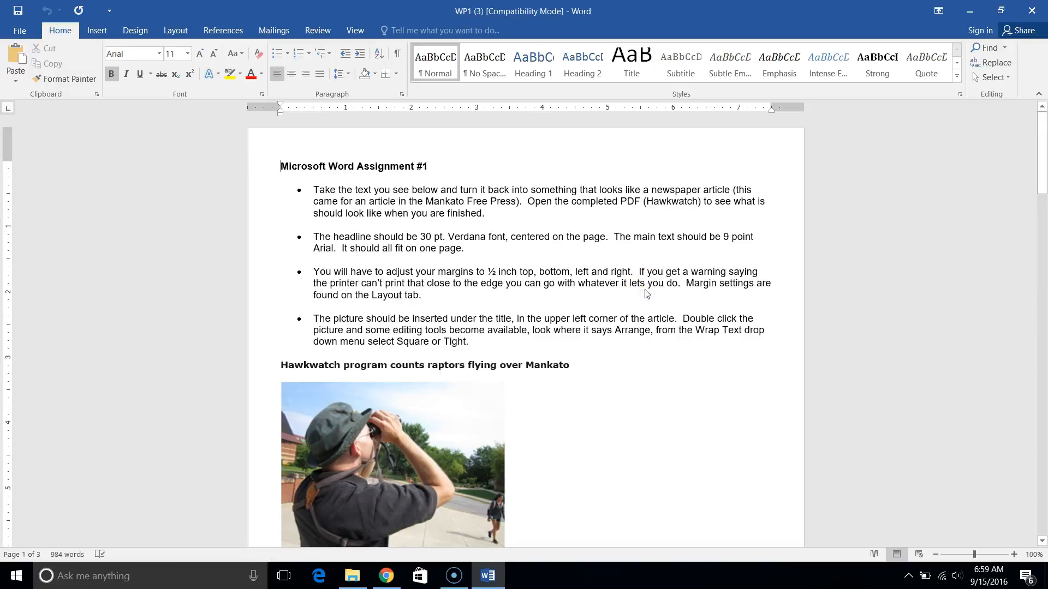
pyautogui.click(560, 293)
# Restore the Word window from full screen and resize it to fill the right half of the display at full height.
pyautogui.click(1001, 12)
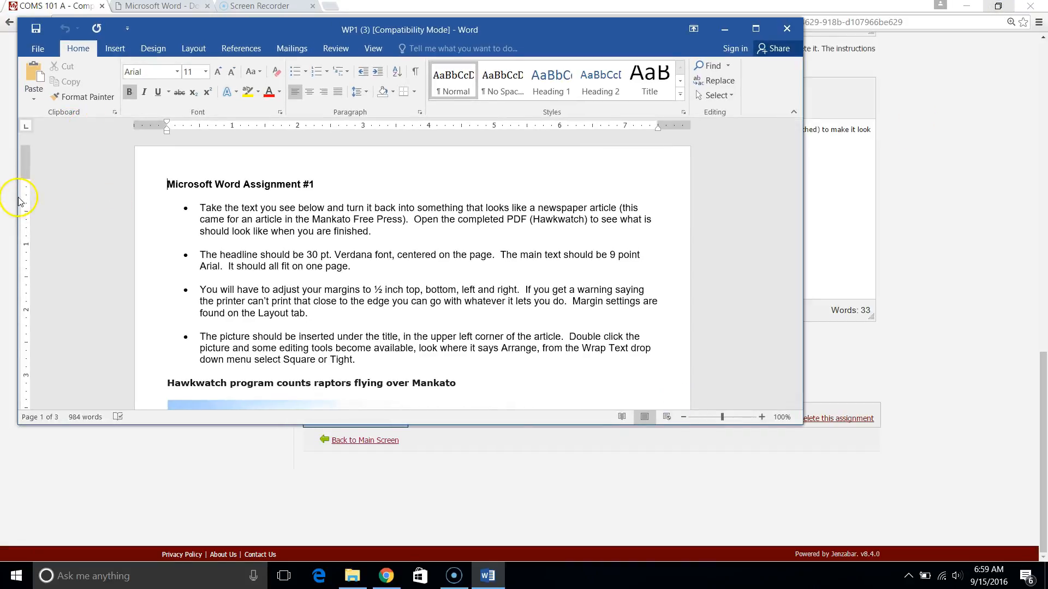
pyautogui.moveTo(18, 200); pyautogui.dragTo(336, 153)
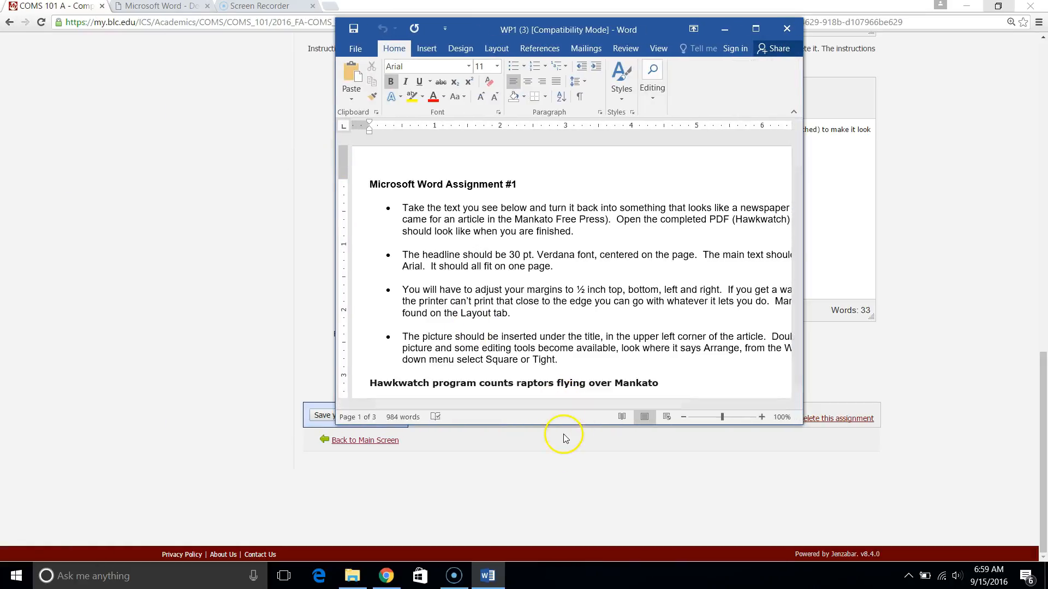
pyautogui.moveTo(568, 422); pyautogui.dragTo(619, 562)
pyautogui.doubleClick(620, 562)
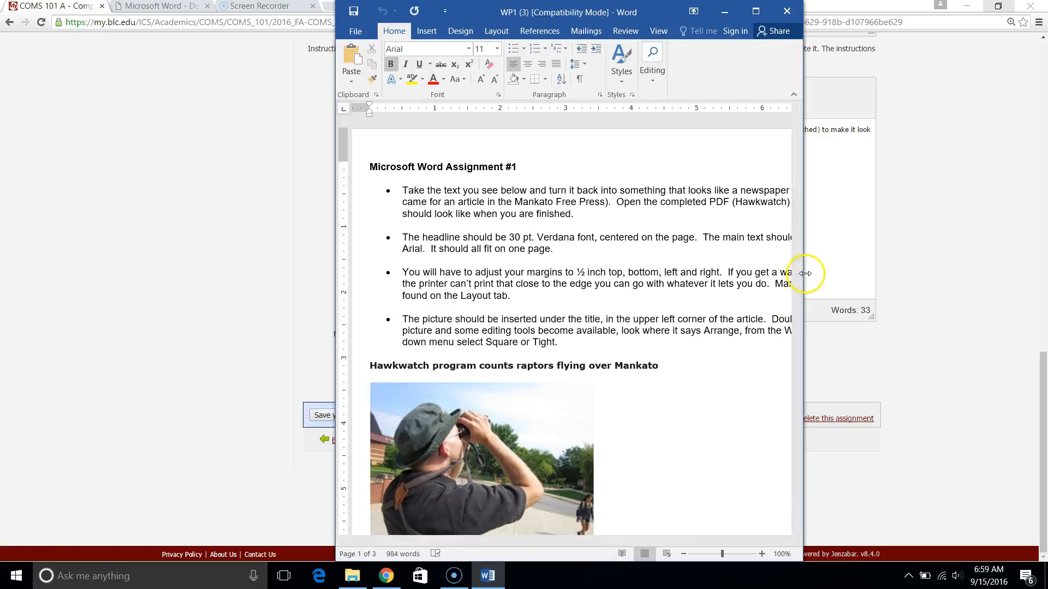
pyautogui.moveTo(805, 274); pyautogui.dragTo(1046, 274)
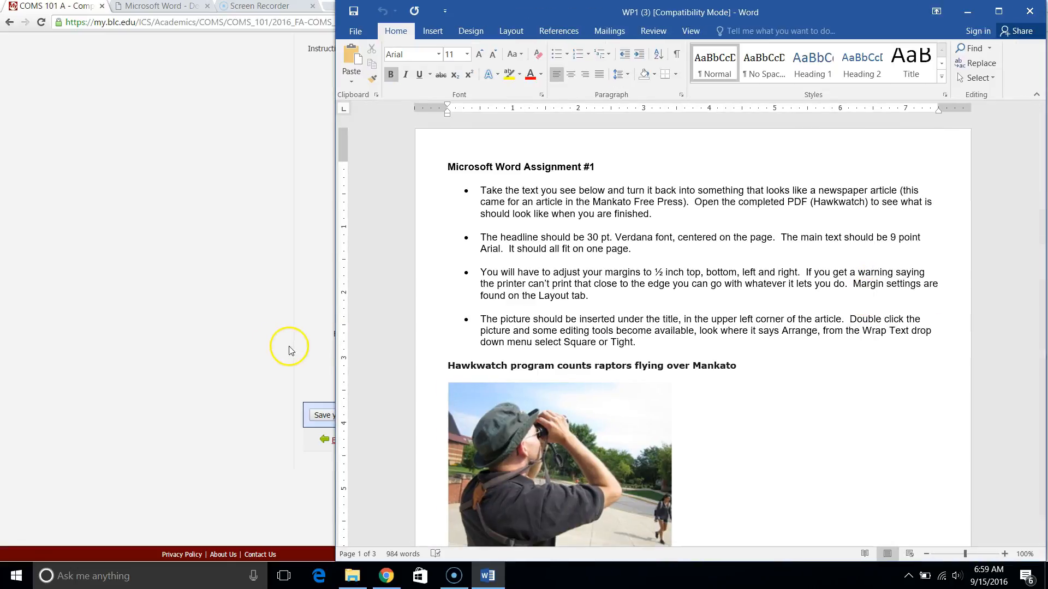
pyautogui.moveTo(334, 330); pyautogui.dragTo(485, 329)
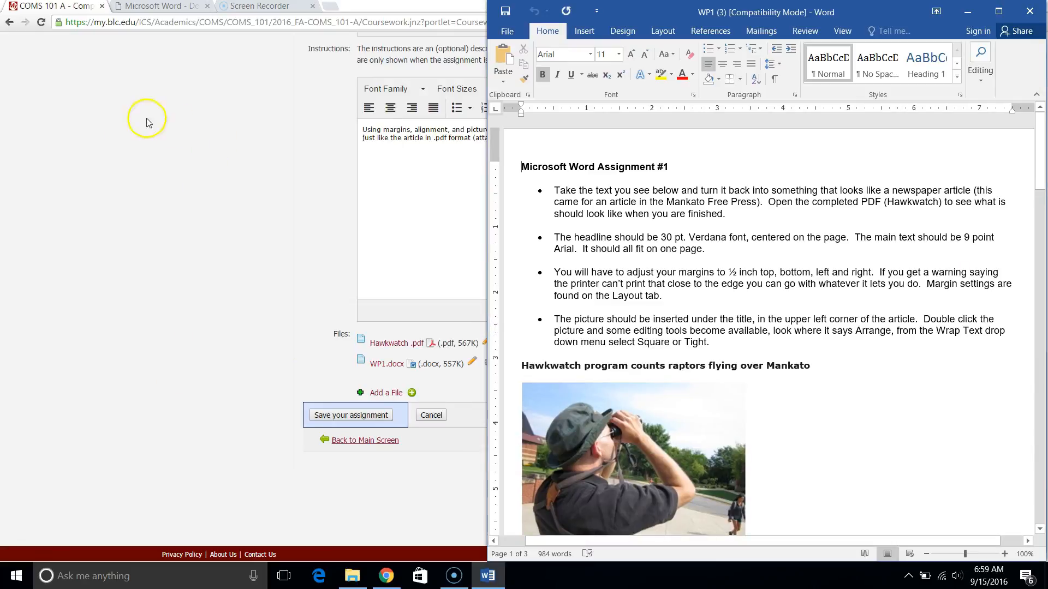
# Reopen Hawkwatch.pdf in the browser and fit its window into the left half of the display beside Word.
pyautogui.click(143, 340)
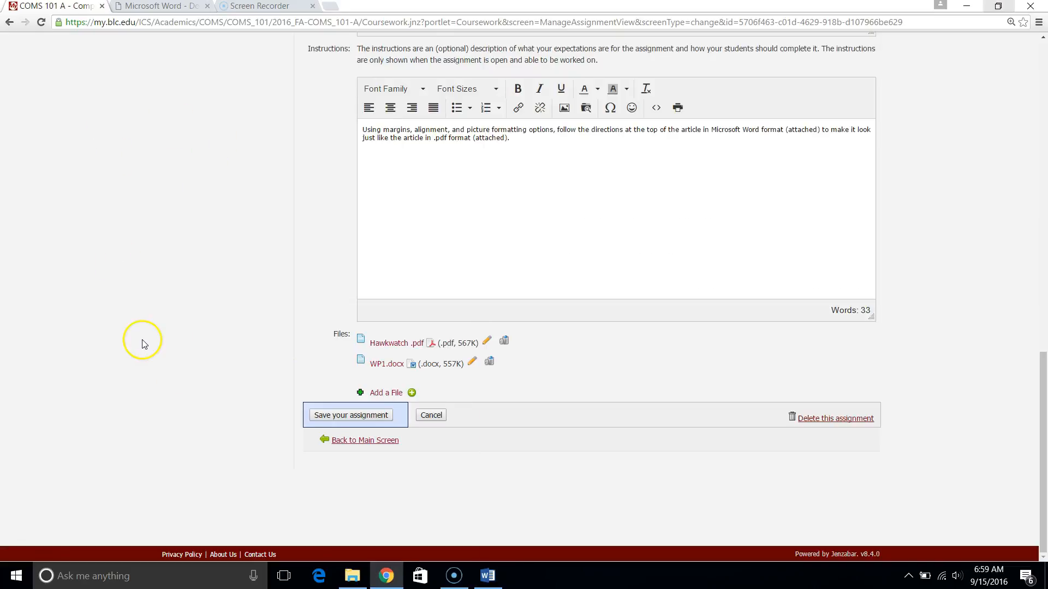
pyautogui.click(414, 345)
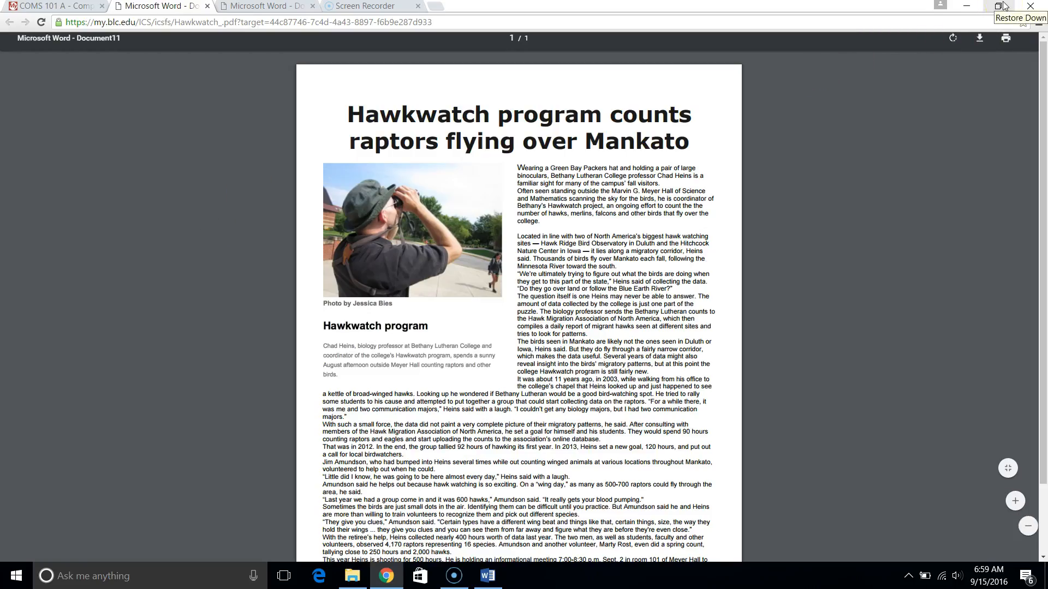
pyautogui.click(1003, 5)
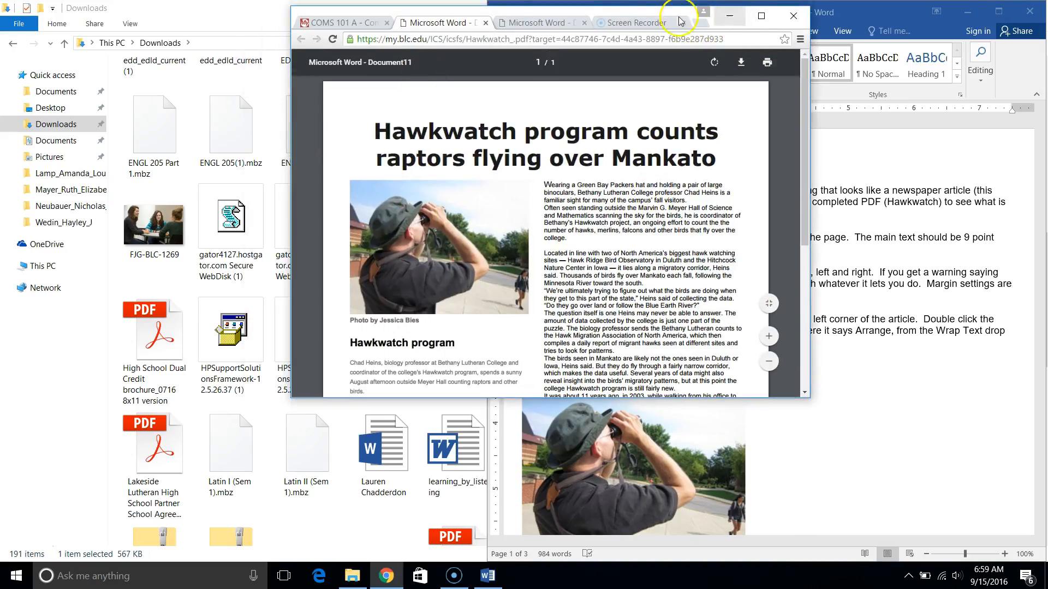
pyautogui.moveTo(599, 15); pyautogui.dragTo(311, 11)
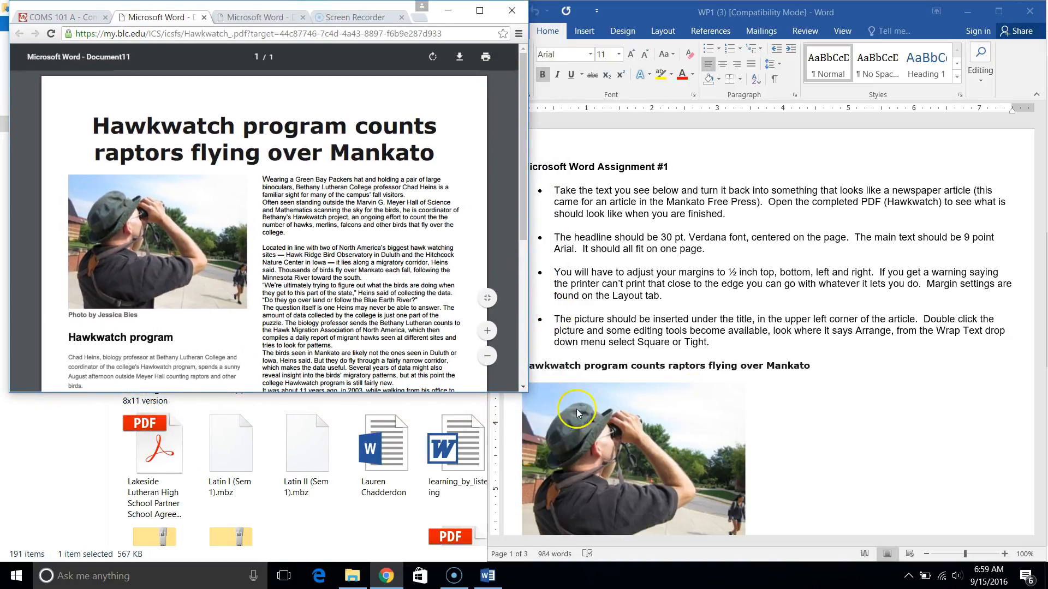
pyautogui.moveTo(527, 390); pyautogui.dragTo(474, 562)
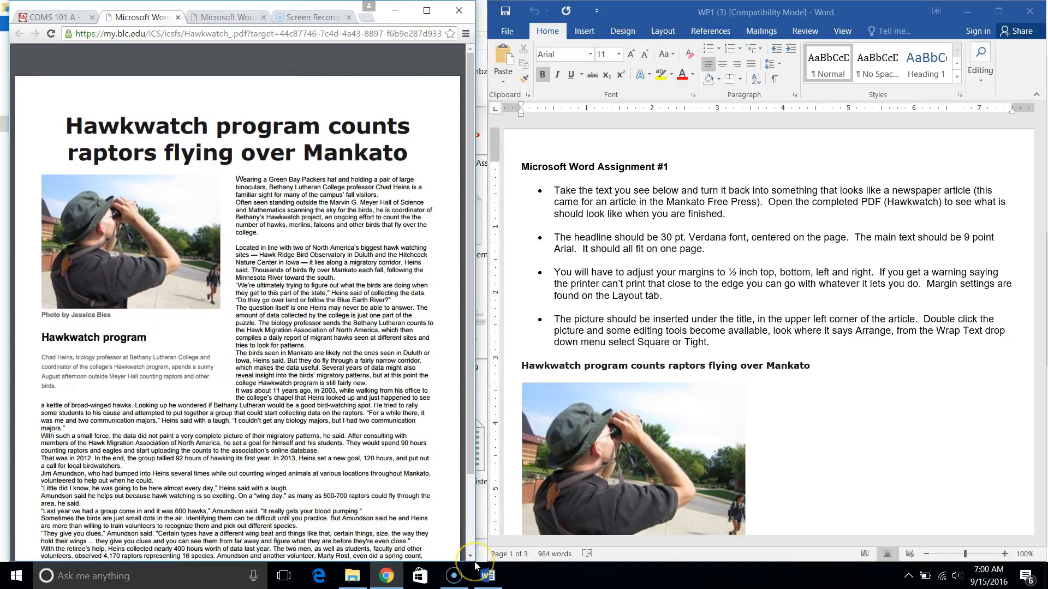
# Switch to the Word document, hide its ruler and show it again.
pyautogui.click(675, 272)
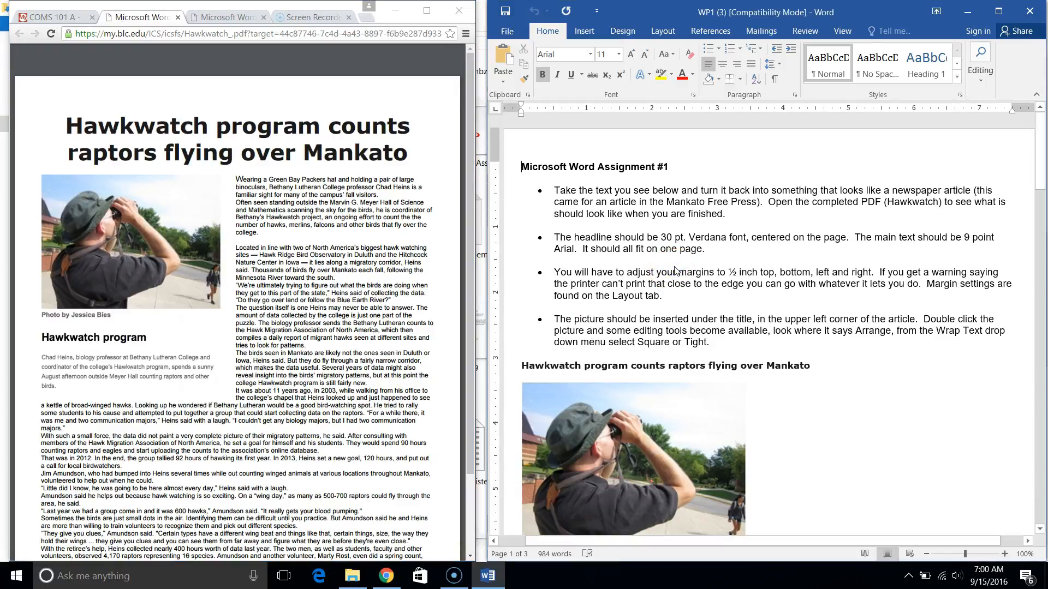
pyautogui.click(682, 108)
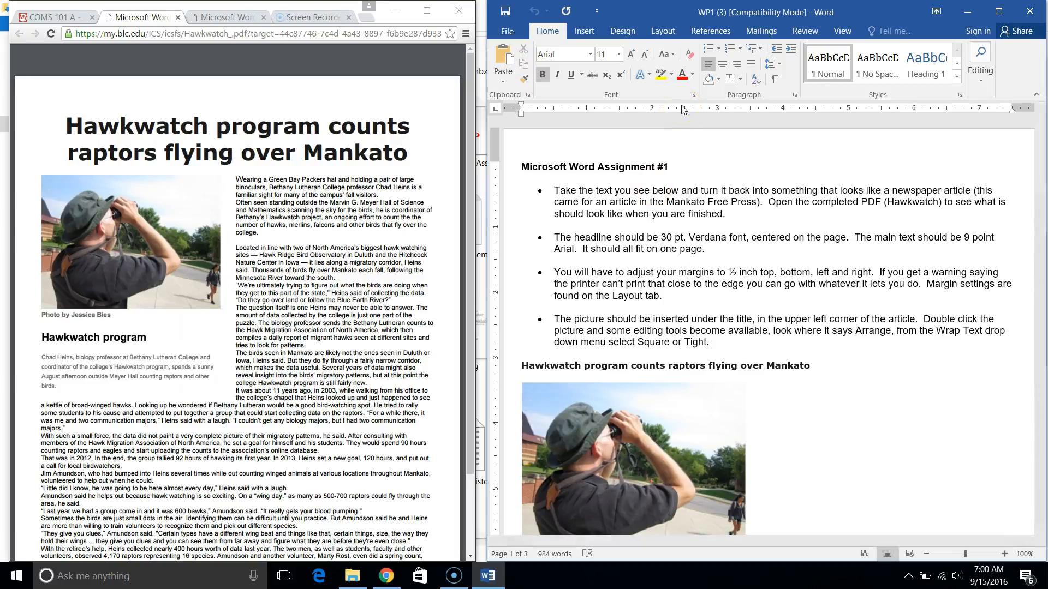
pyautogui.click(840, 28)
pyautogui.click(708, 221)
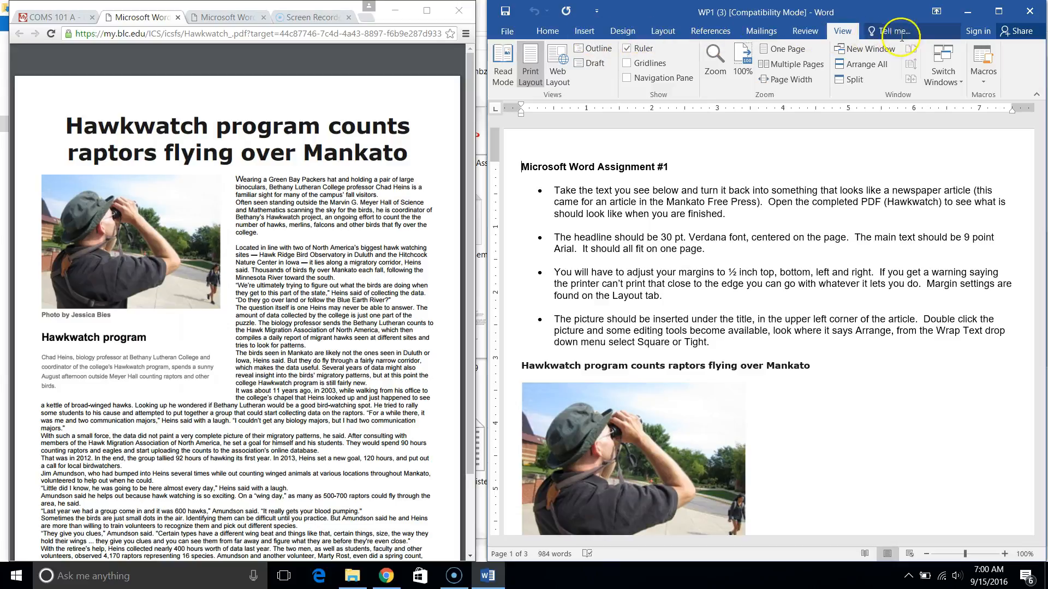
pyautogui.click(626, 48)
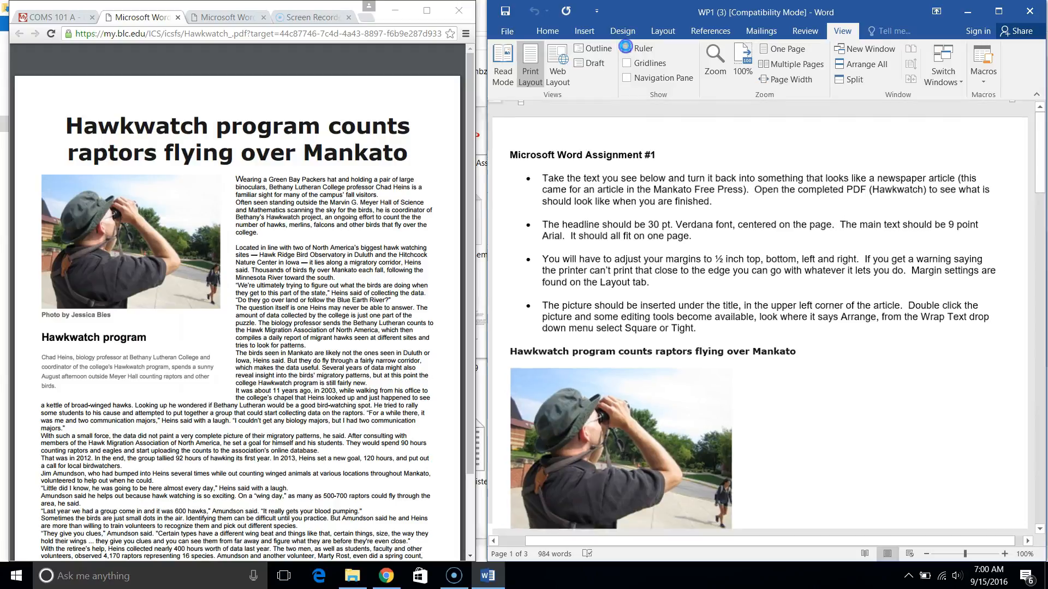
pyautogui.click(626, 48)
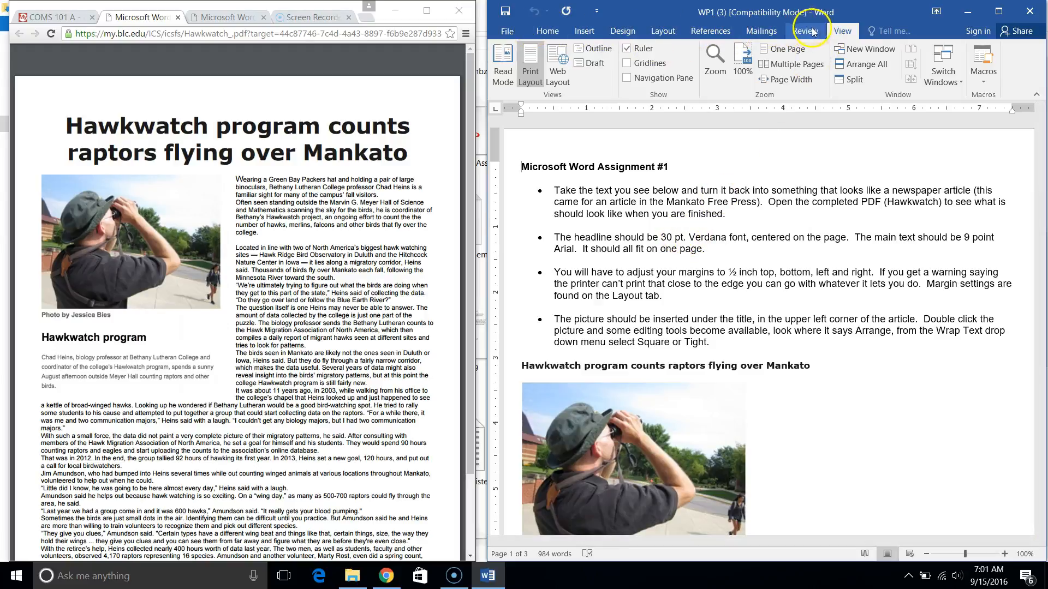
pyautogui.click(537, 30)
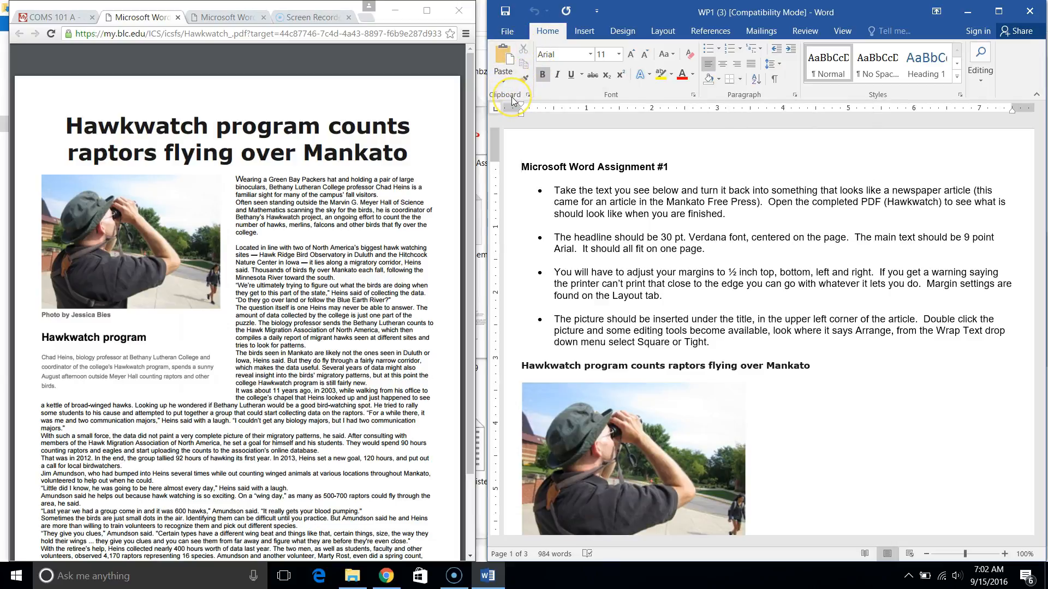
pyautogui.click(692, 78)
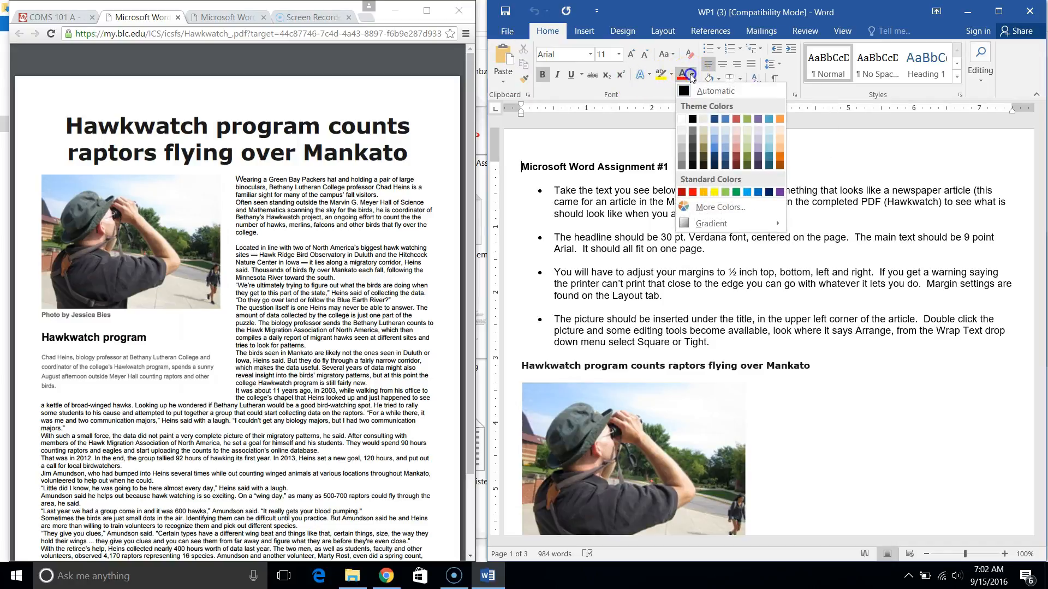
pyautogui.click(639, 84)
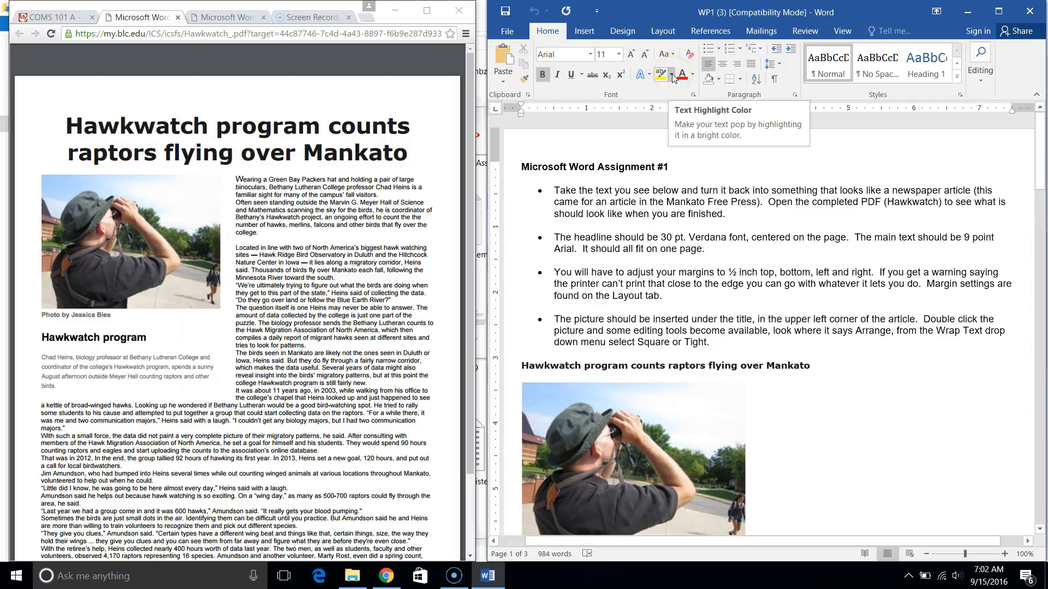
pyautogui.click(653, 73)
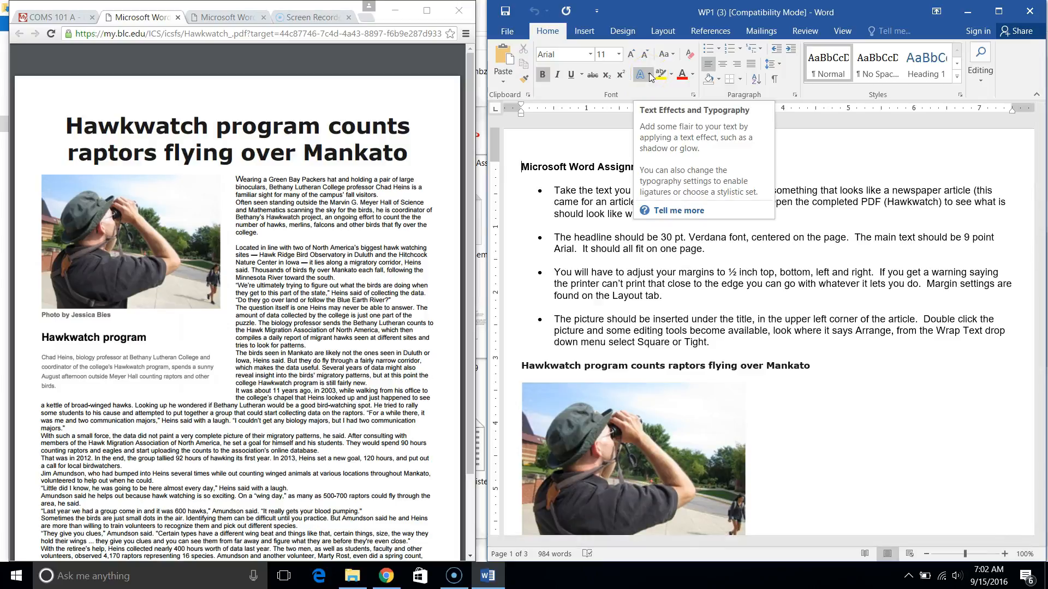
pyautogui.click(642, 76)
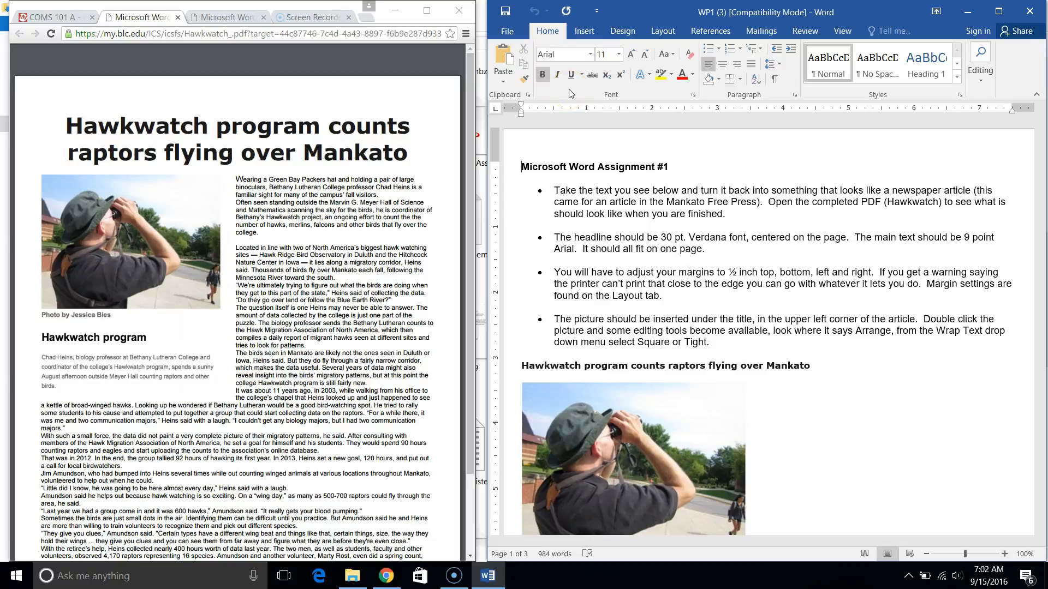
pyautogui.click(543, 75)
pyautogui.click(570, 75)
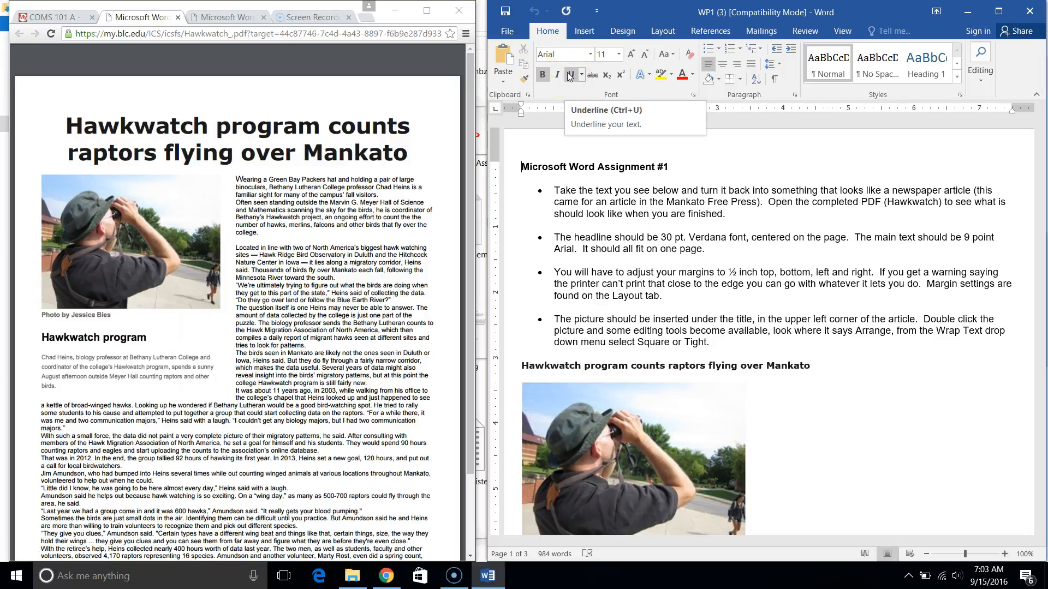
pyautogui.click(562, 76)
# Highlight the first bulleted instruction, starting "Take the text you see below", in red.
pyautogui.moveTo(553, 190); pyautogui.dragTo(732, 214)
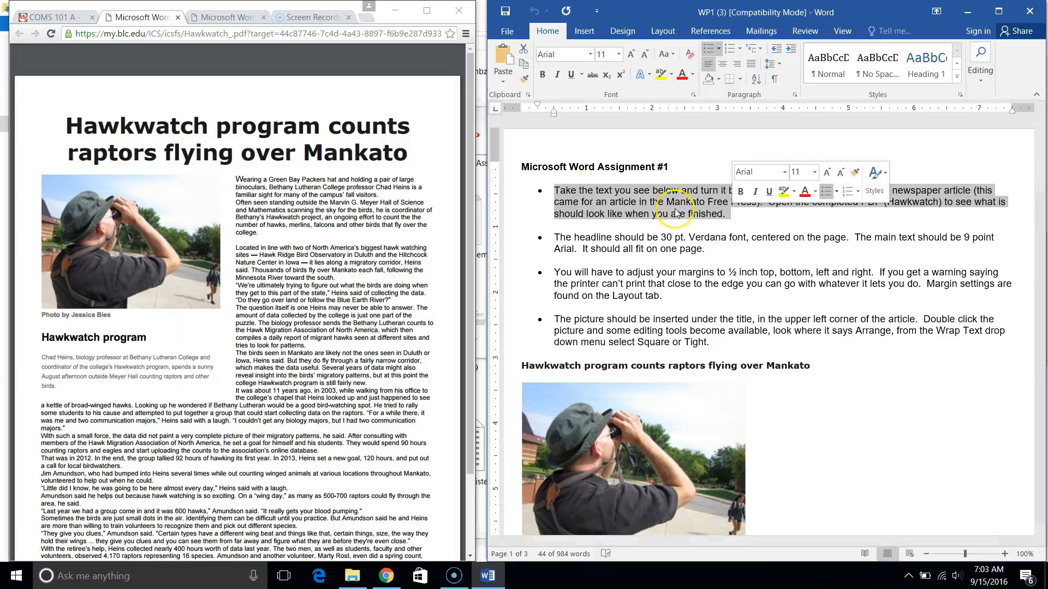
pyautogui.click(671, 75)
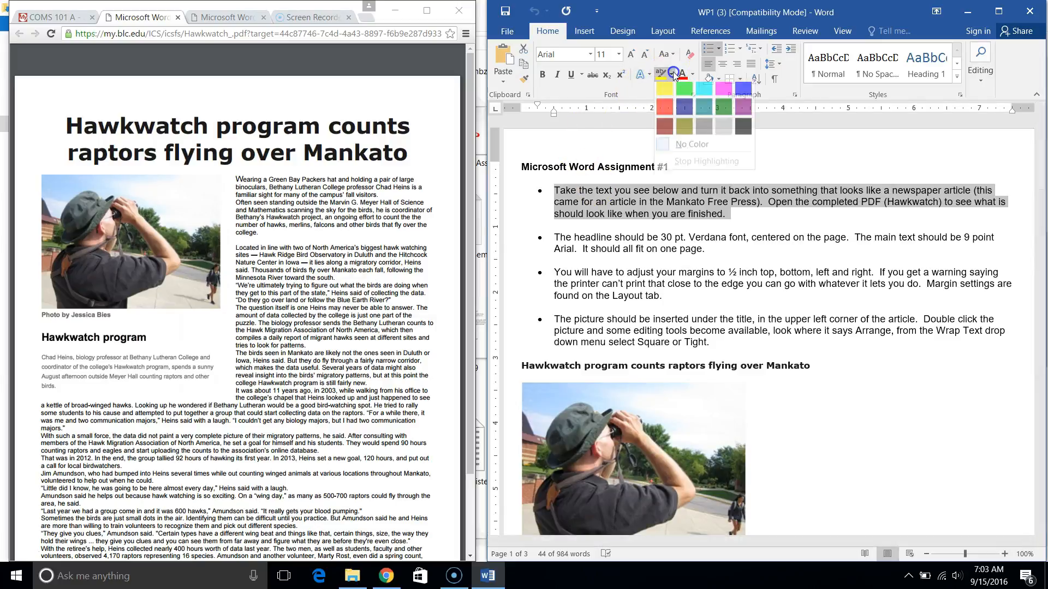
pyautogui.click(661, 116)
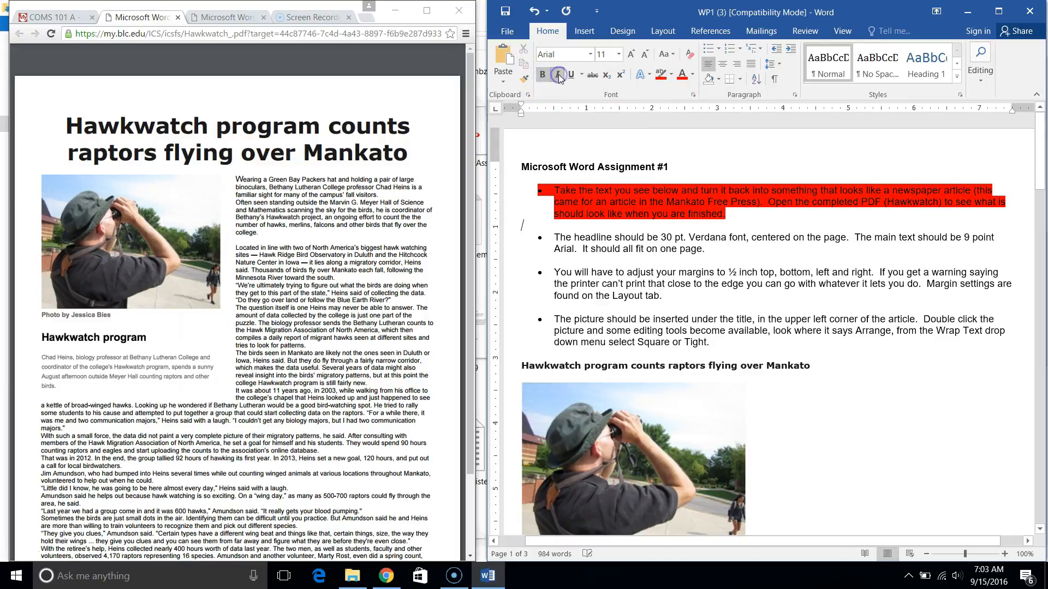
# Set the font size of the empty line below the red-highlighted bullet to 8 pt.
pyautogui.click(604, 55)
pyautogui.click(605, 55)
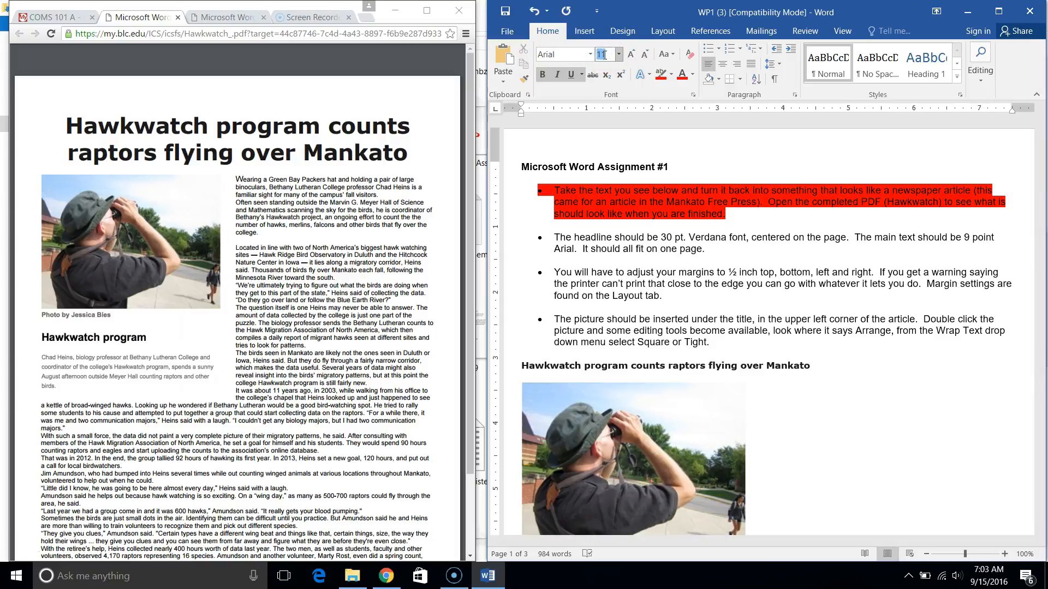
pyautogui.write('8')
pyautogui.press('Return')
# Make the whole red-highlighted bullet paragraph bold, italic and underlined.
pyautogui.click(587, 203)
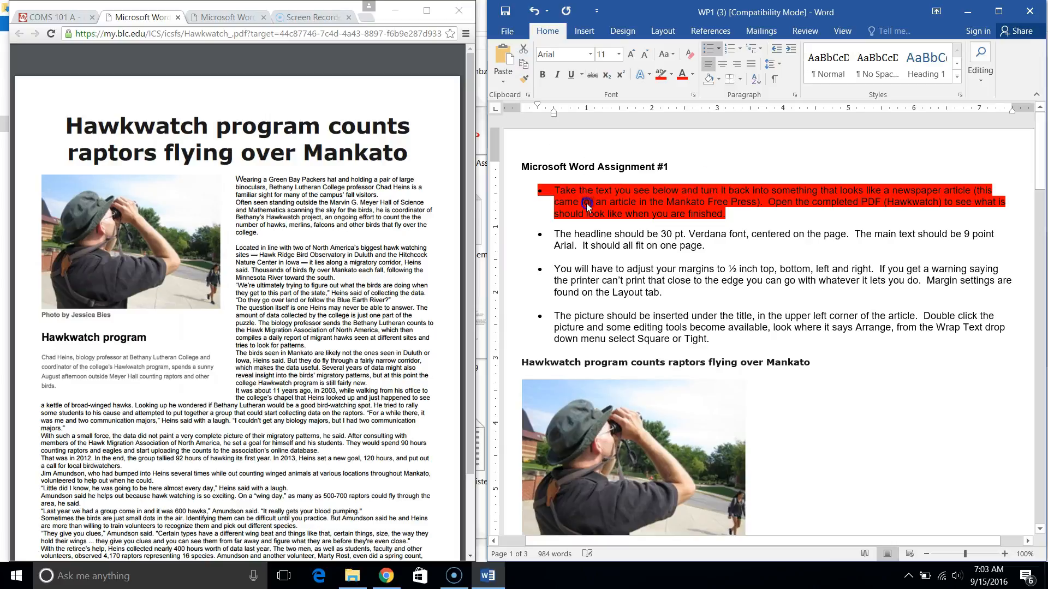
pyautogui.tripleClick(587, 203)
pyautogui.click(544, 76)
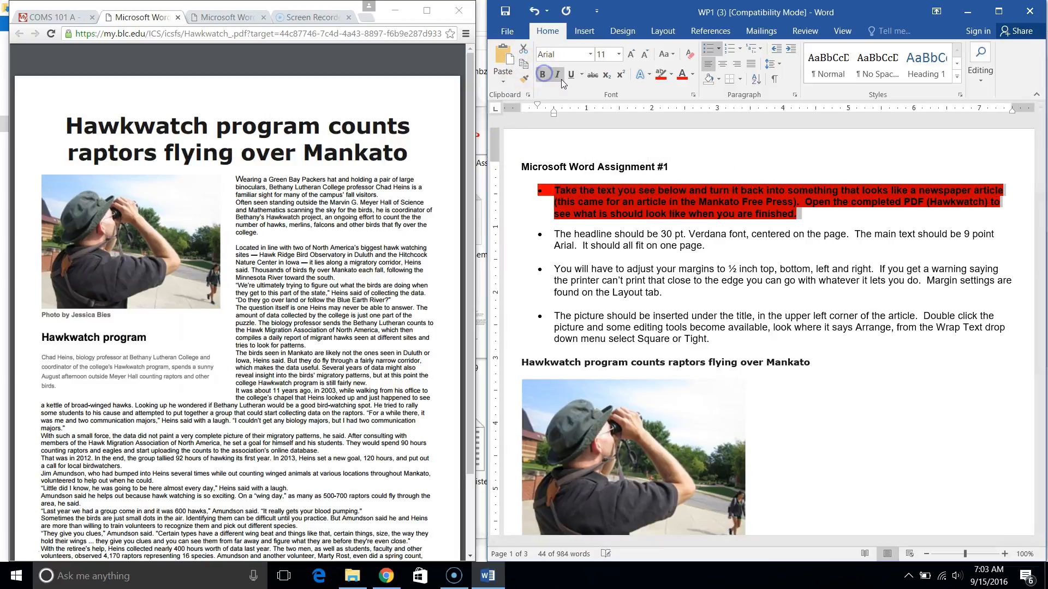
pyautogui.click(558, 76)
pyautogui.click(572, 77)
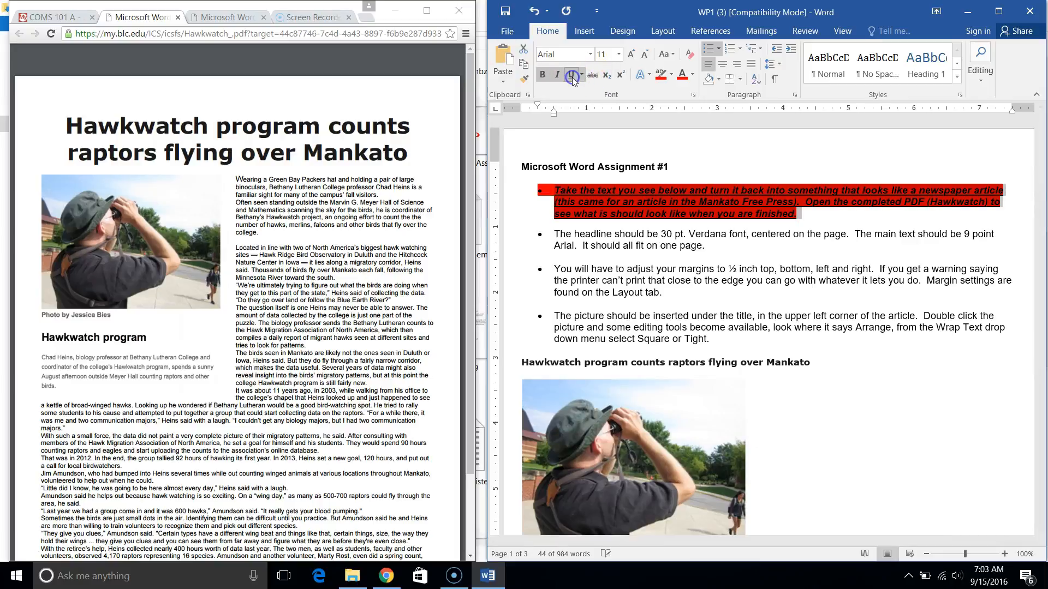
# Set the first bullet's text to 8 pt and change its font to Bauhaus 93.
pyautogui.click(605, 54)
pyautogui.write('8')
pyautogui.press('Return')
pyautogui.click(572, 52)
pyautogui.click(592, 56)
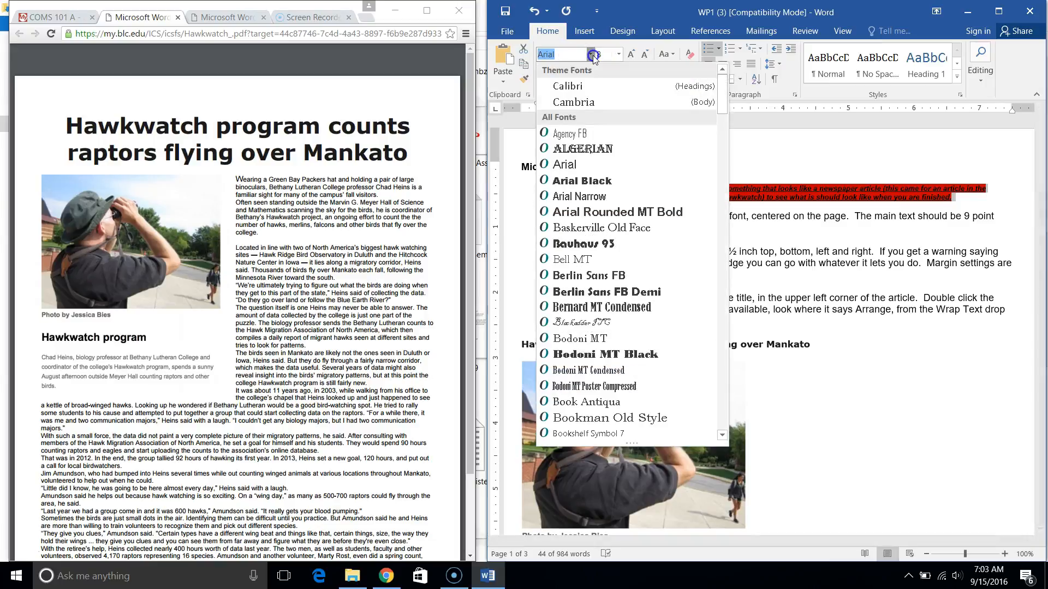
pyautogui.click(587, 253)
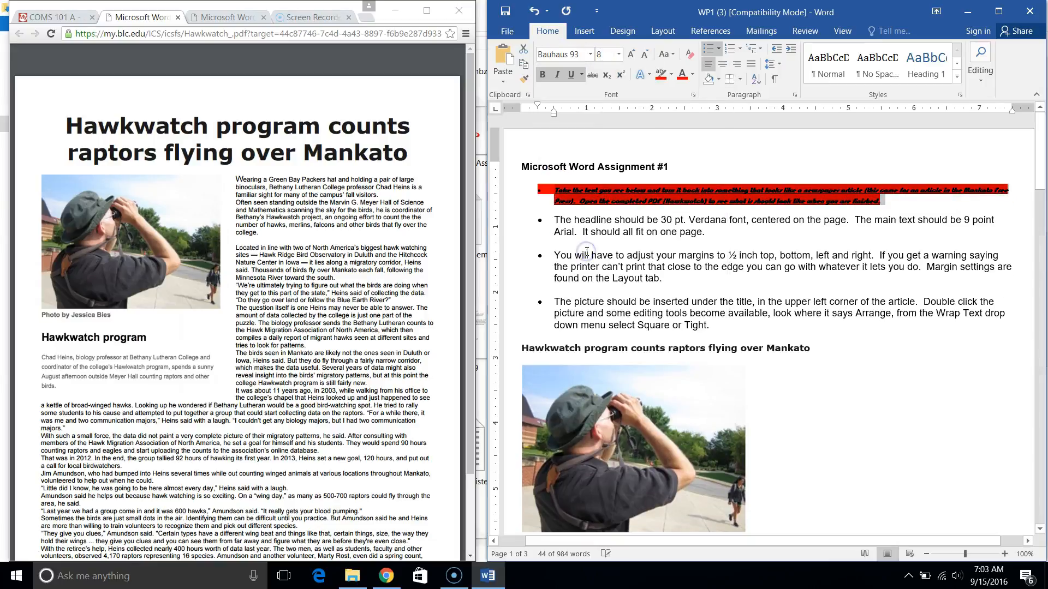
pyautogui.click(775, 238)
# Clear all formatting from the first instruction and its surrounding blank lines, and remove its red highlighting.
pyautogui.moveTo(559, 180); pyautogui.dragTo(590, 212)
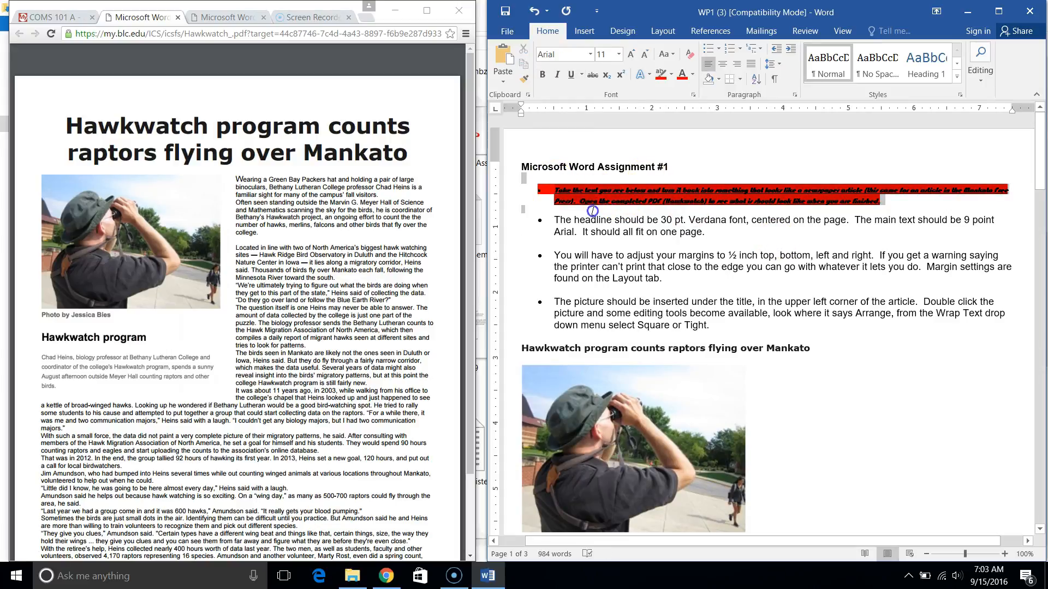
pyautogui.click(689, 55)
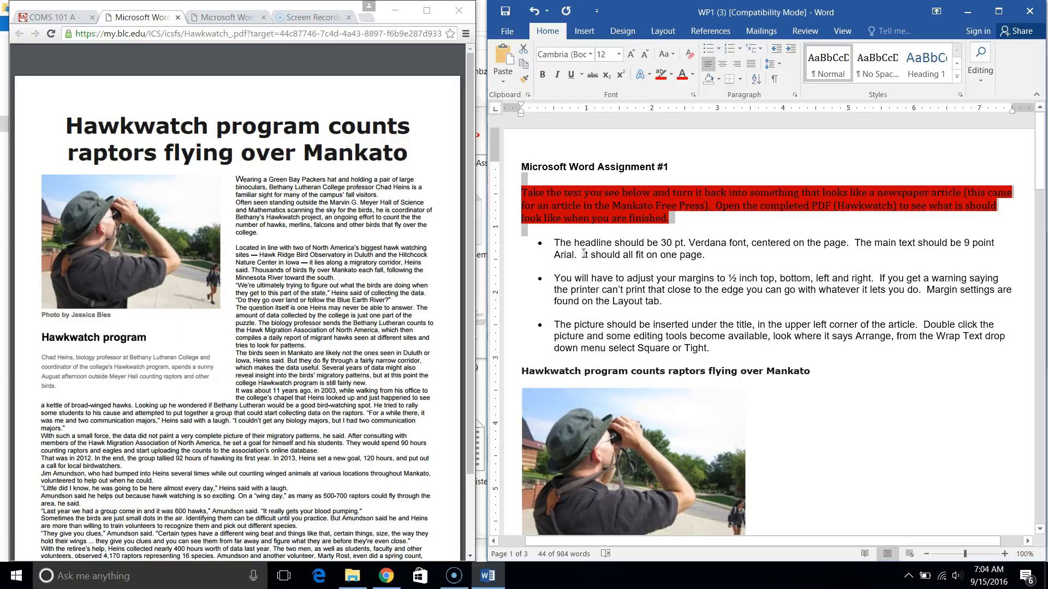
pyautogui.click(672, 76)
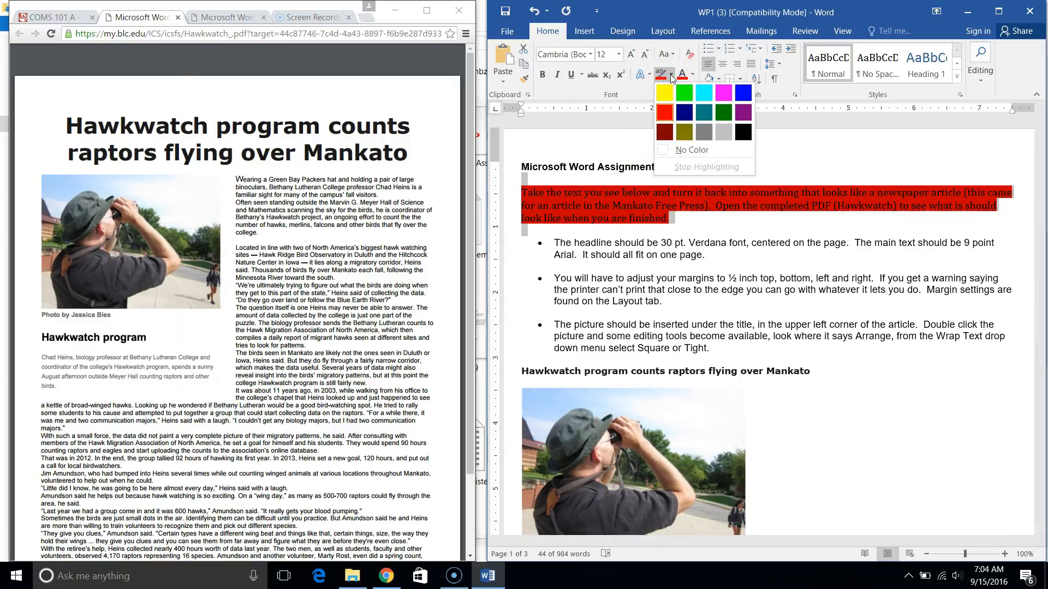
pyautogui.click(699, 152)
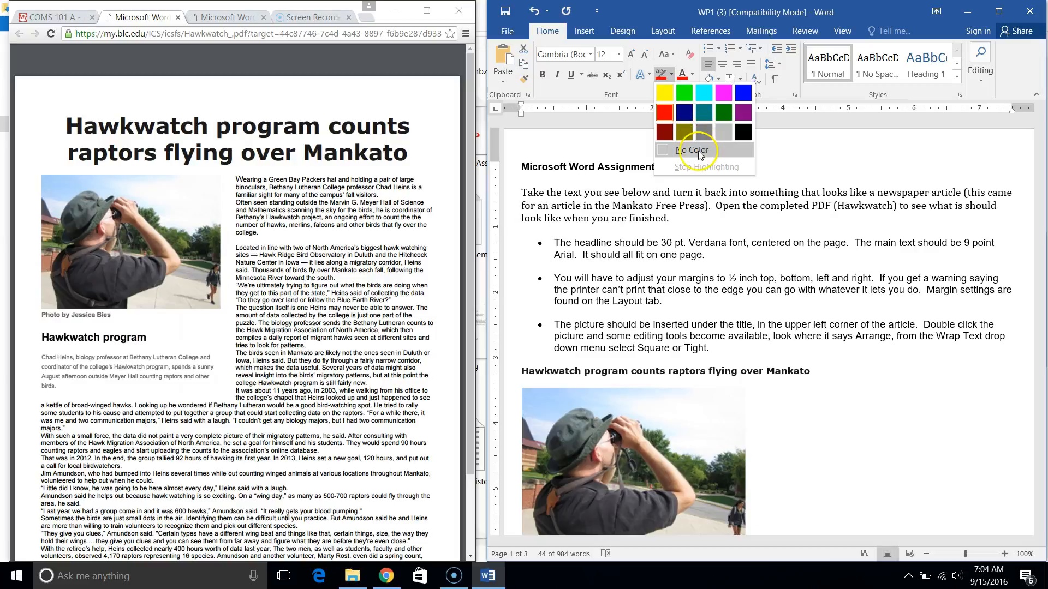
pyautogui.click(618, 229)
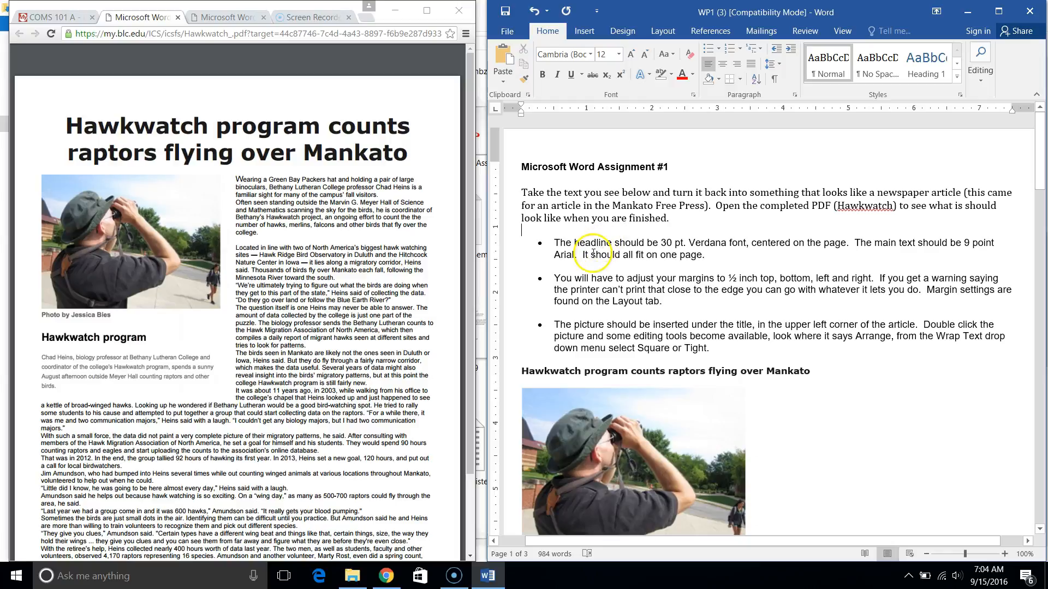
# Maximize the Word window and copy the formatting of the "The headline should be" bullet onto the first instruction with Format Painter.
pyautogui.click(553, 243)
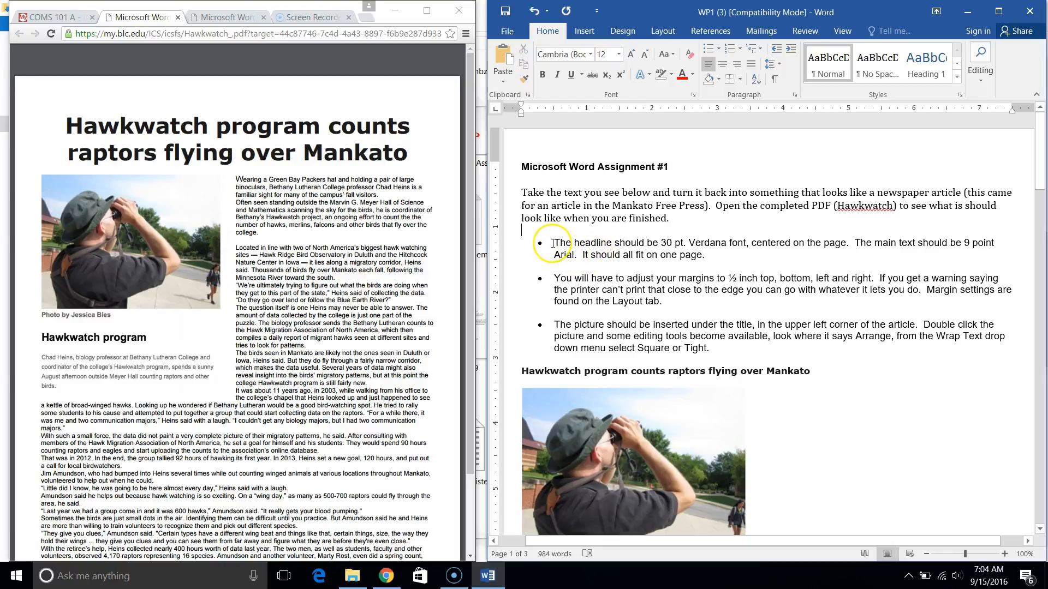
pyautogui.press('Up')
pyautogui.moveTo(553, 243); pyautogui.dragTo(736, 256)
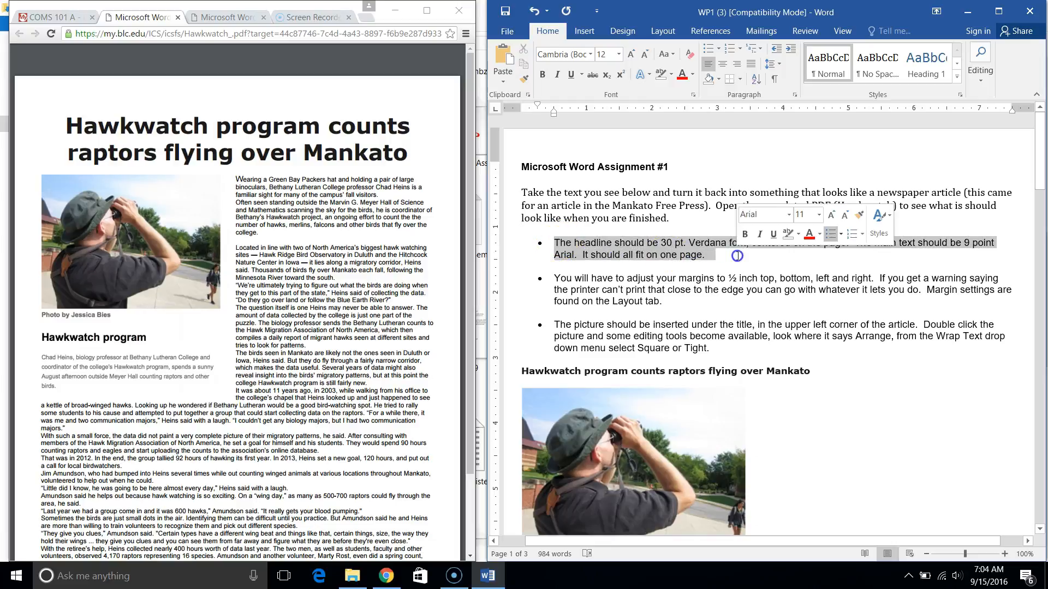
pyautogui.click(1003, 10)
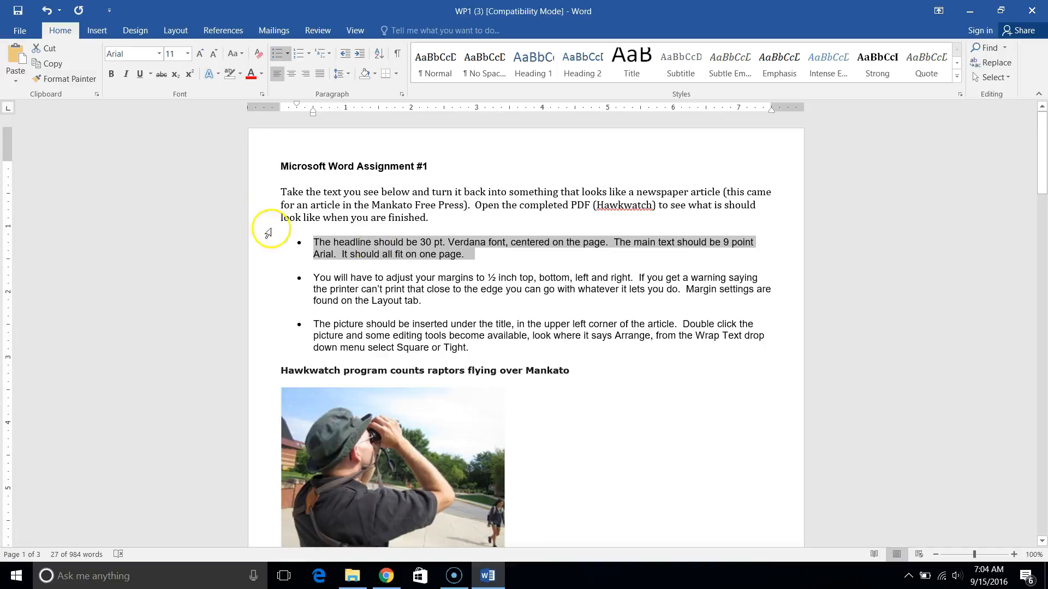
pyautogui.click(71, 79)
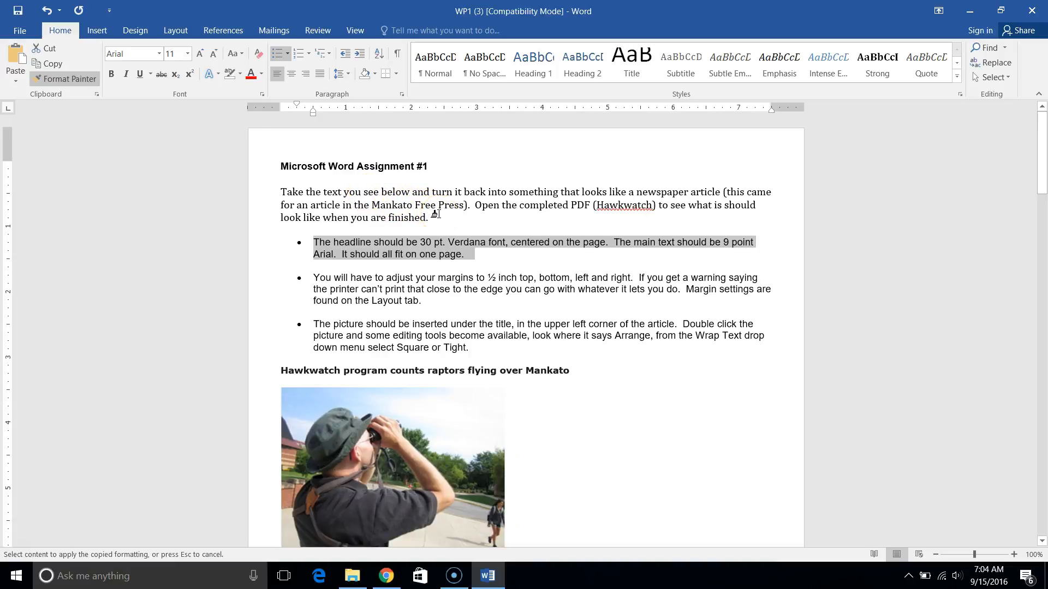
pyautogui.moveTo(437, 214); pyautogui.dragTo(265, 194)
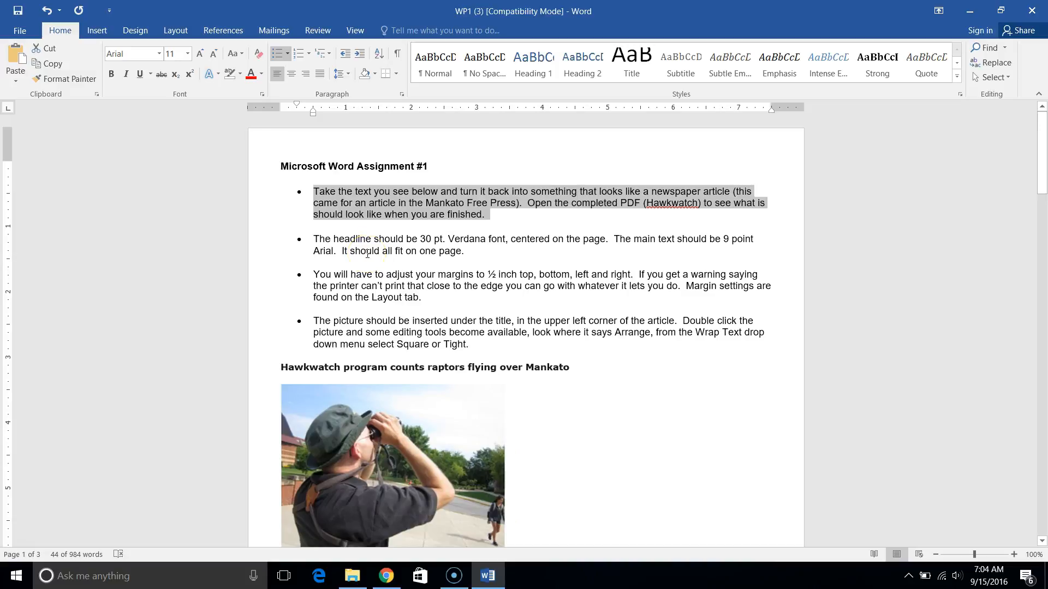
pyautogui.click(400, 178)
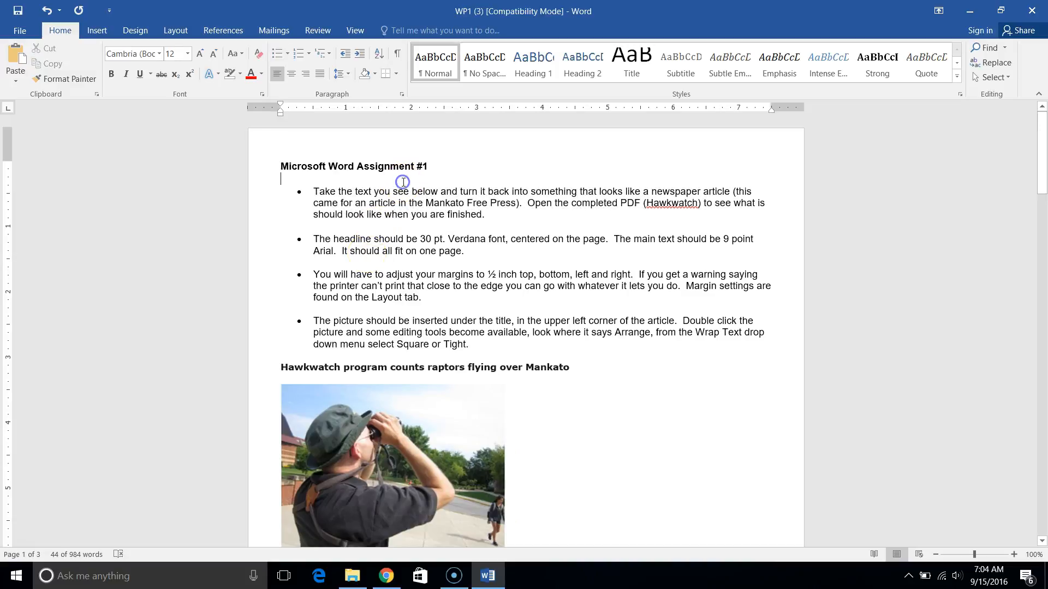
# Overwrite the first bullet's text with "j" and undo that typing.
pyautogui.tripleClick(352, 195)
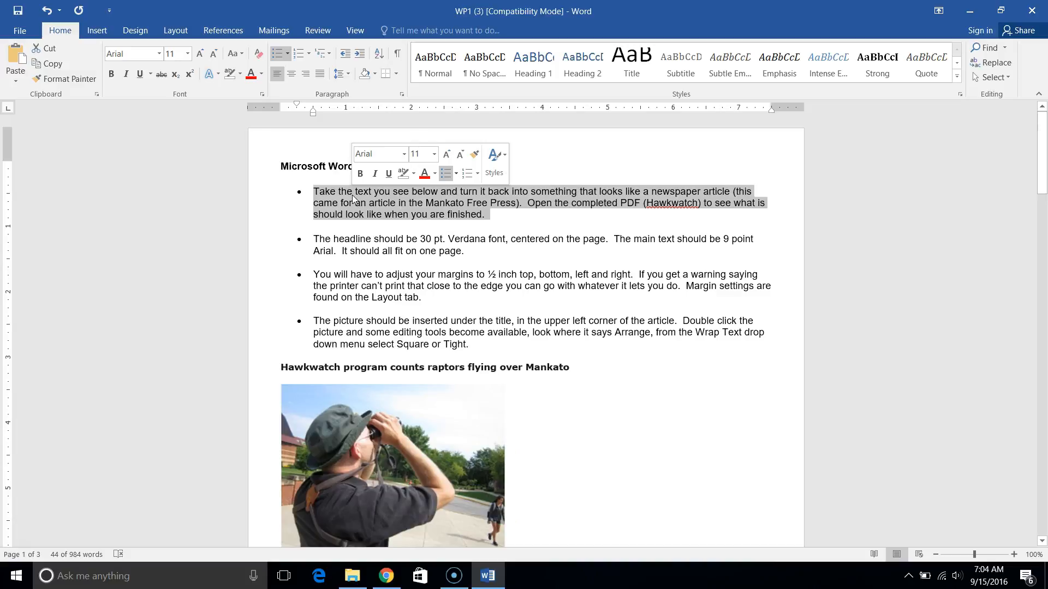
pyautogui.write('j')
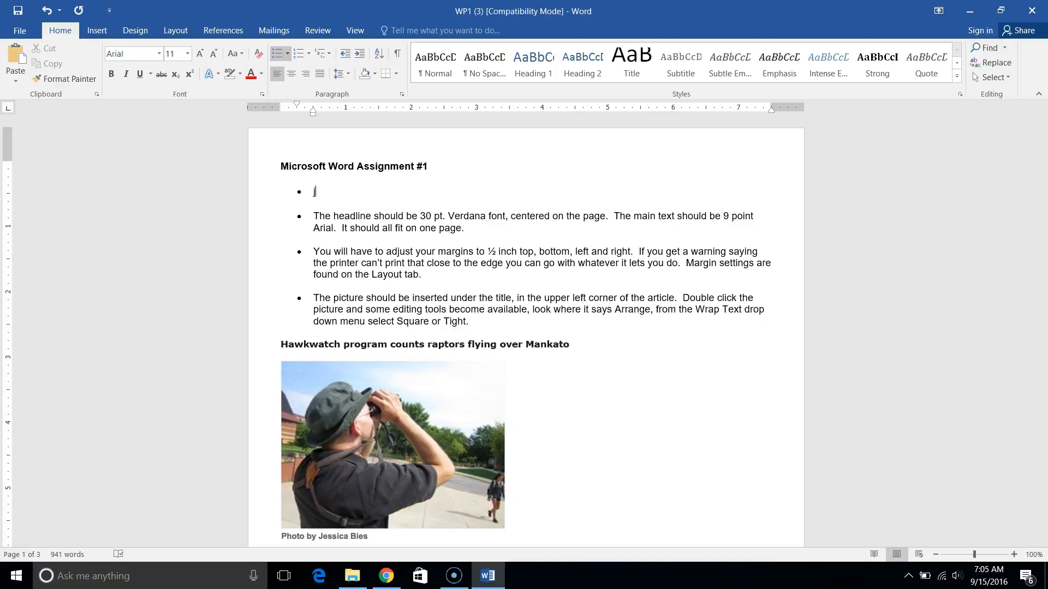
pyautogui.click(47, 9)
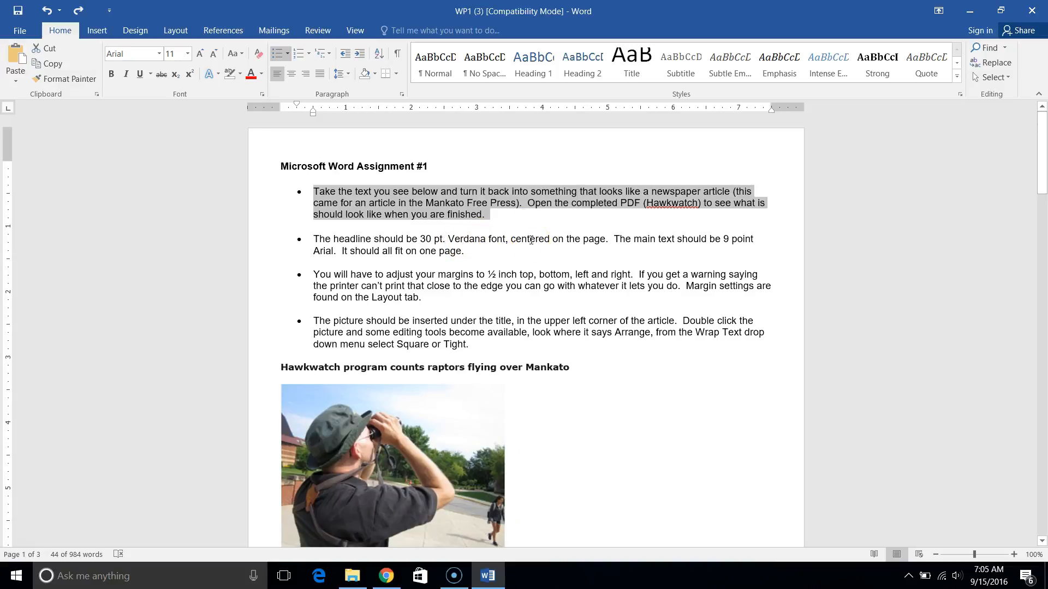
# Apply the Custom Margins preset to the document.
pyautogui.scroll(-1, 531, 240)
pyautogui.scroll(1, 531, 240)
pyautogui.click(173, 32)
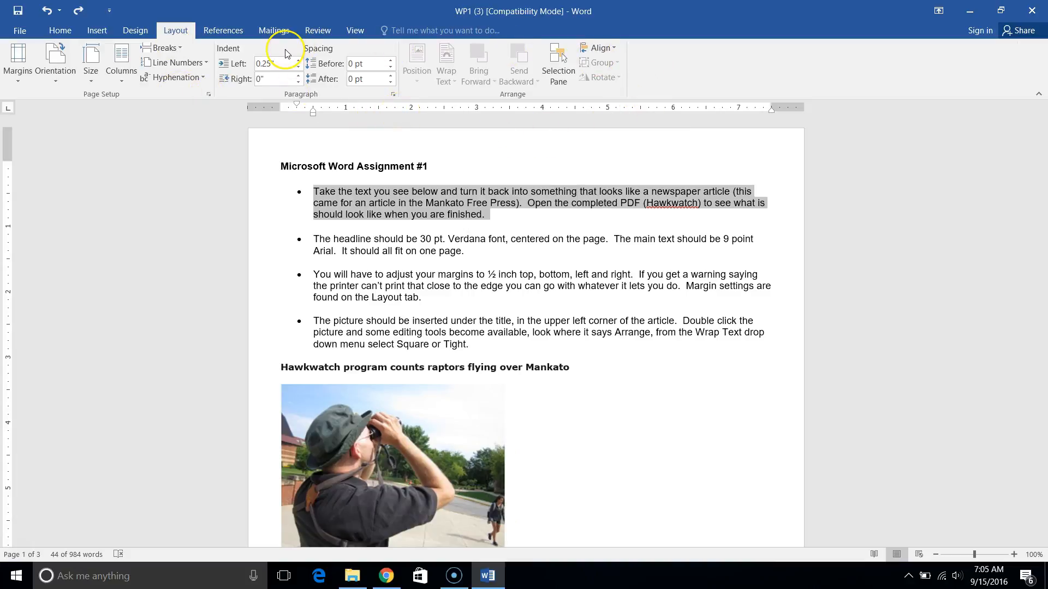
pyautogui.click(20, 80)
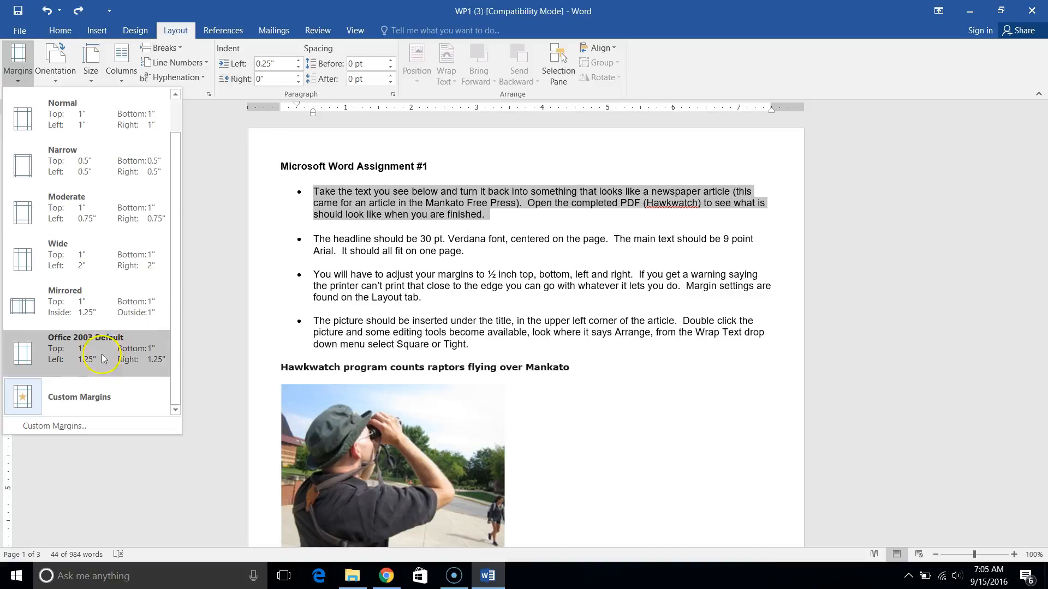
pyautogui.click(110, 397)
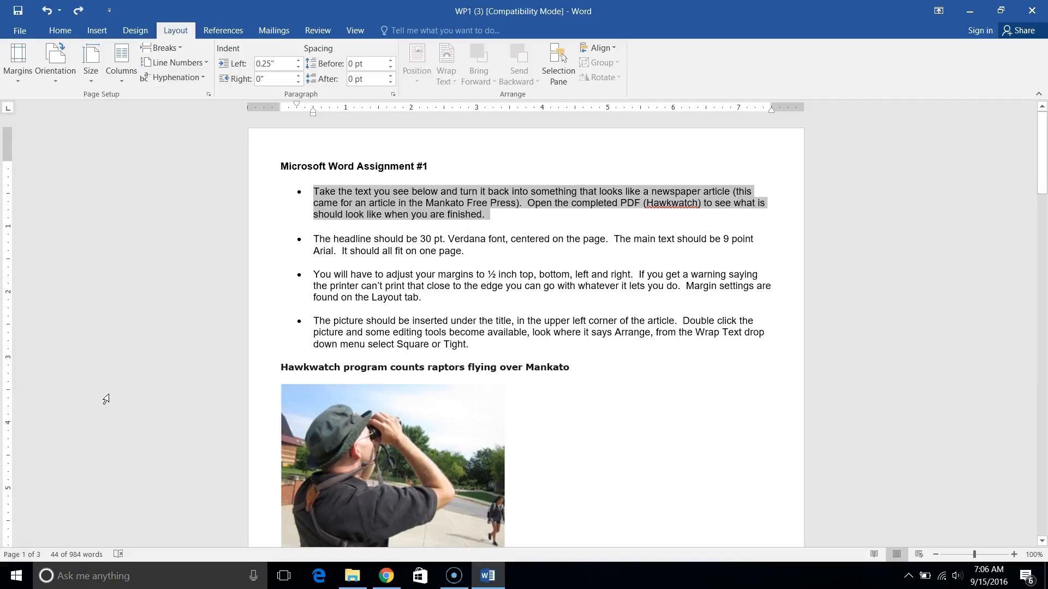
# Review the document's custom margin settings in the Page Setup dialog and close it without changes.
pyautogui.click(11, 74)
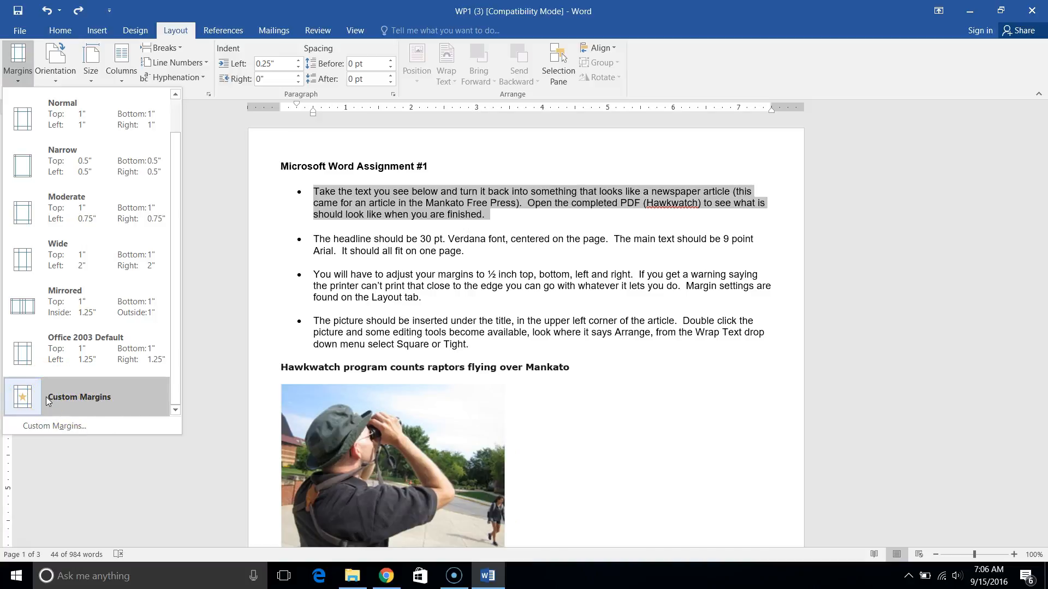
pyautogui.click(66, 435)
pyautogui.click(91, 429)
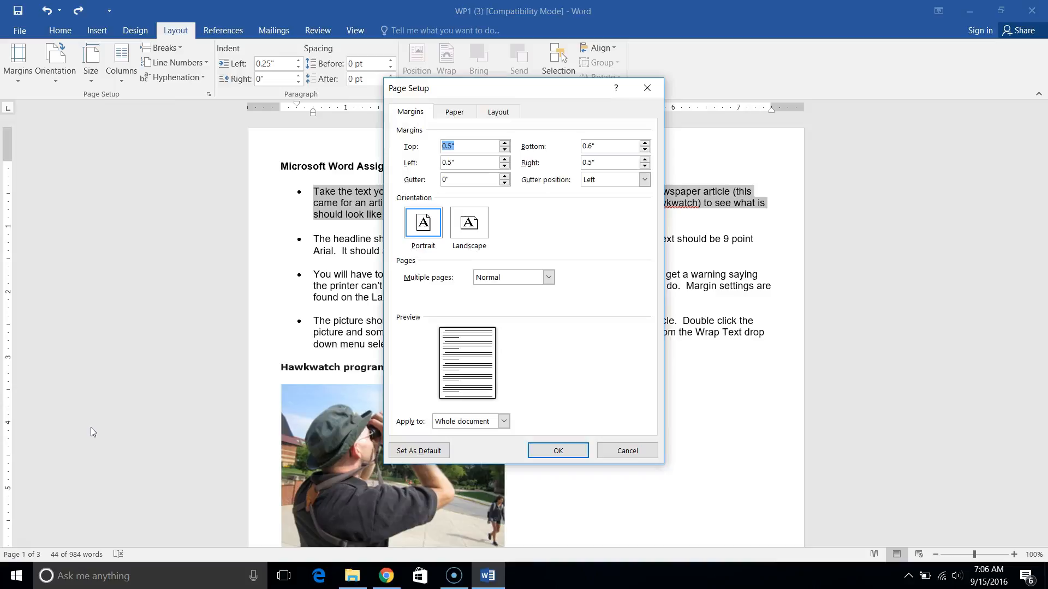
pyautogui.click(459, 162)
pyautogui.click(625, 454)
pyautogui.click(656, 87)
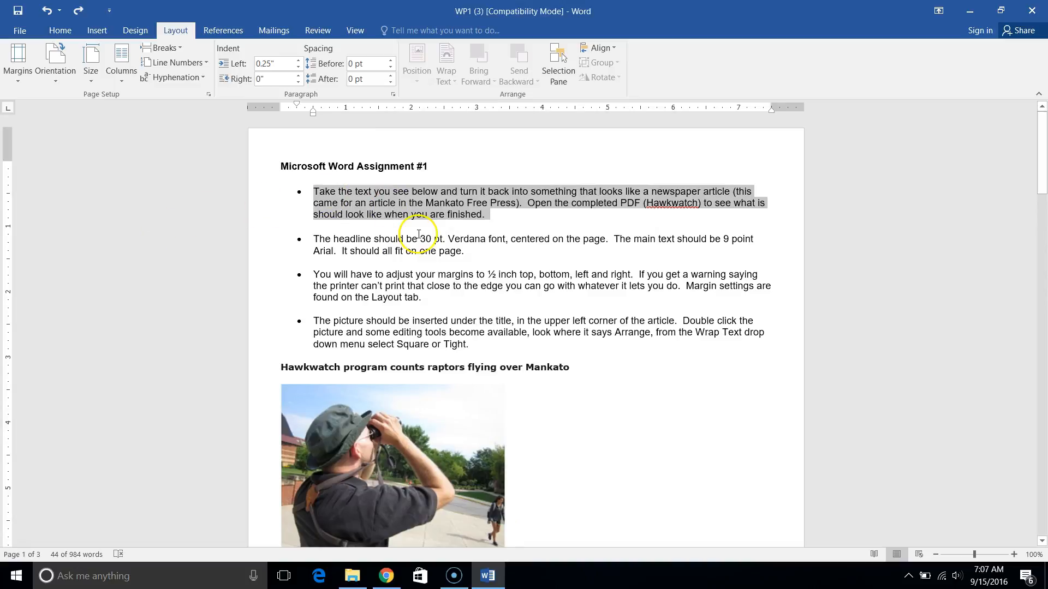
# Select the Hawkwatch photo below the headline and preview the available picture styles, such as Soft Edge Rectangle, without applying one.
pyautogui.click(610, 301)
pyautogui.scroll(-4, 610, 302)
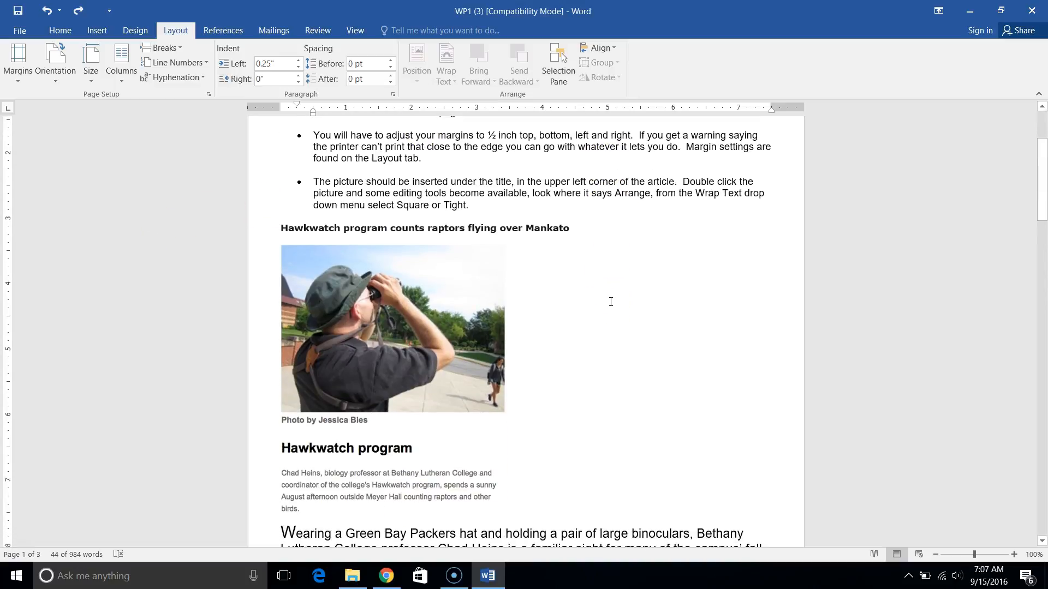
pyautogui.doubleClick(445, 329)
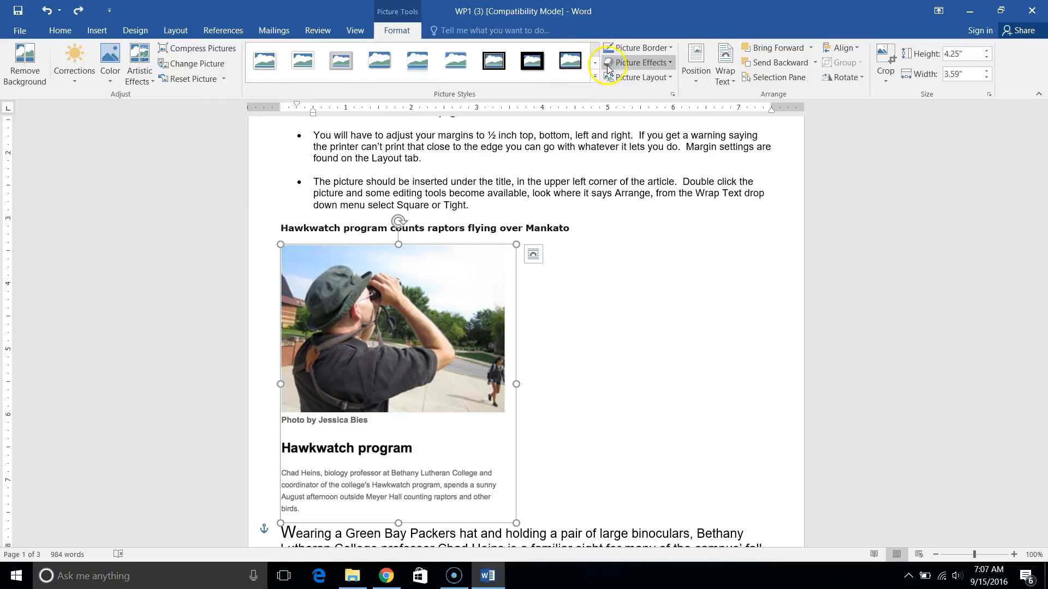
pyautogui.click(595, 77)
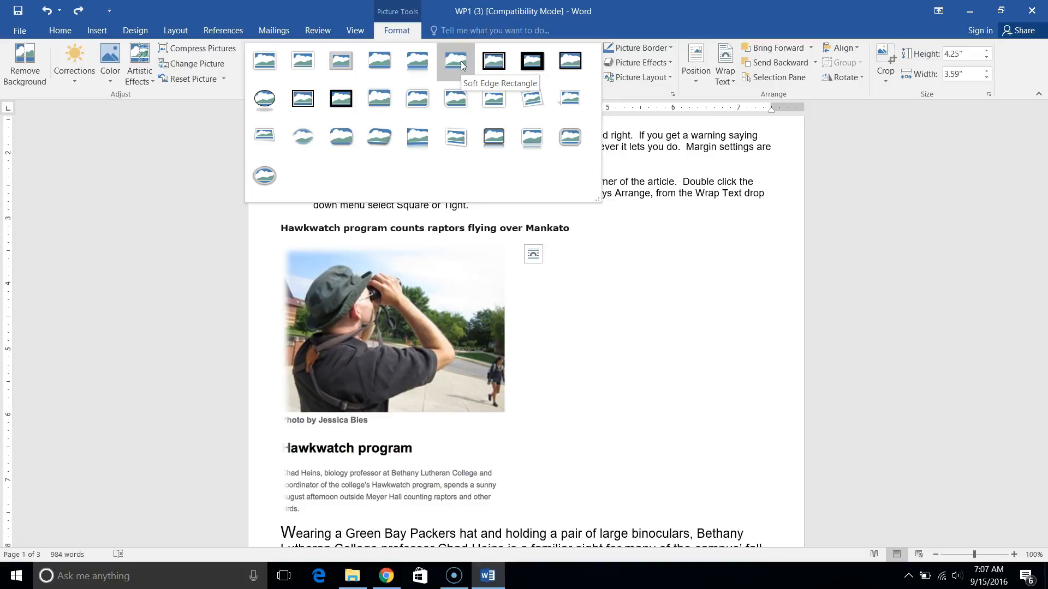
pyautogui.click(428, 6)
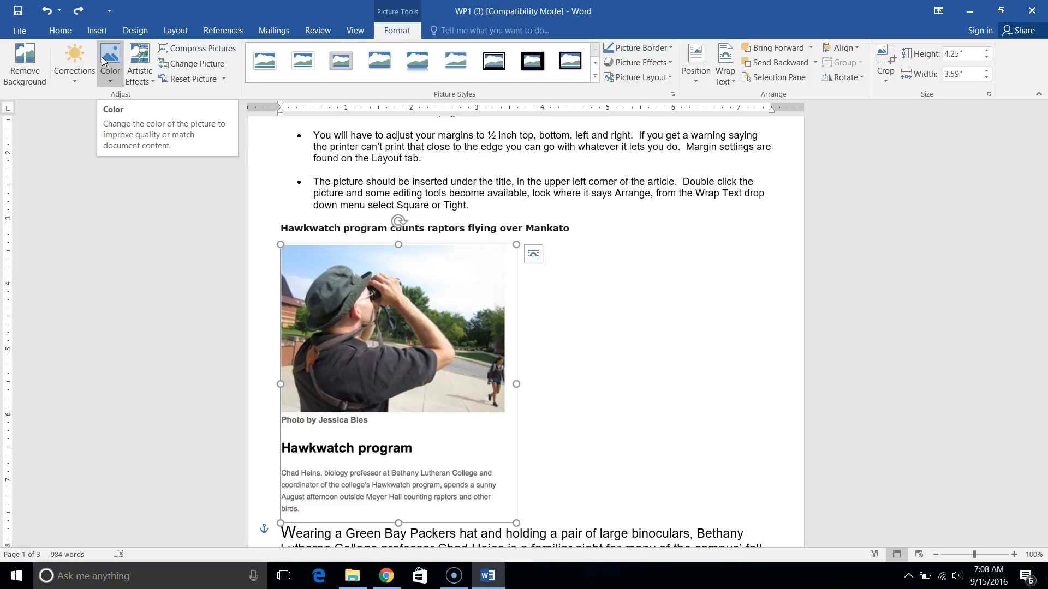
# Preview the color options for the selected picture, including Set Transparent Color and 200% saturation, without applying any.
pyautogui.click(107, 81)
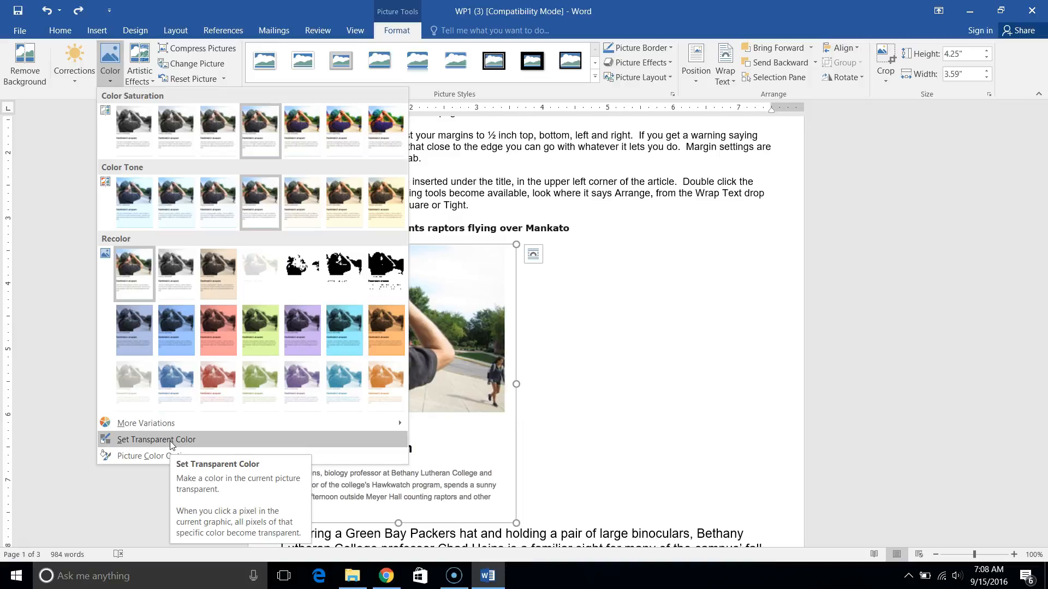
pyautogui.click(141, 458)
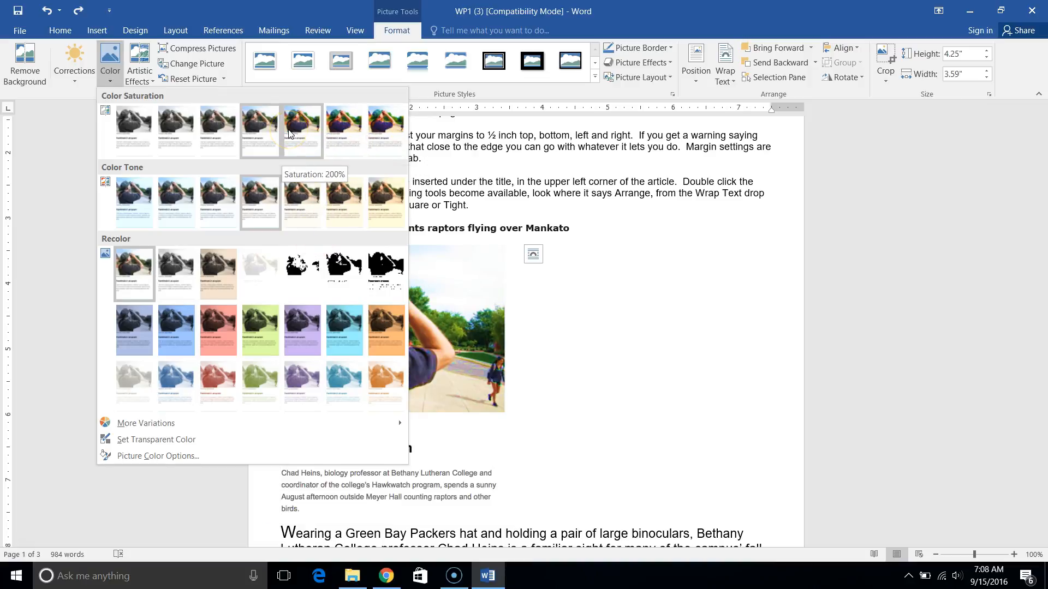
pyautogui.click(112, 56)
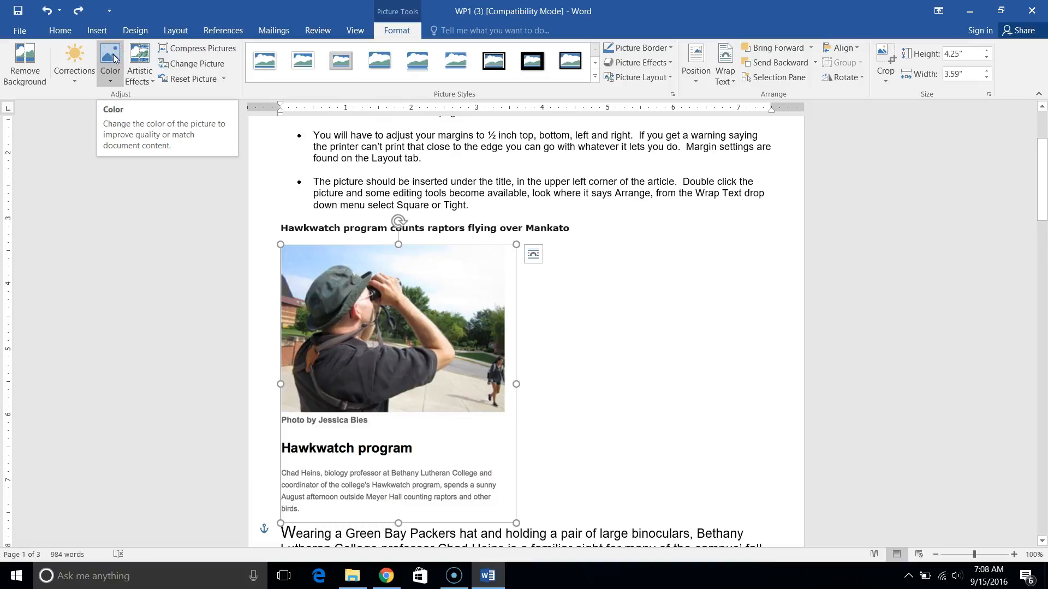
pyautogui.click(176, 79)
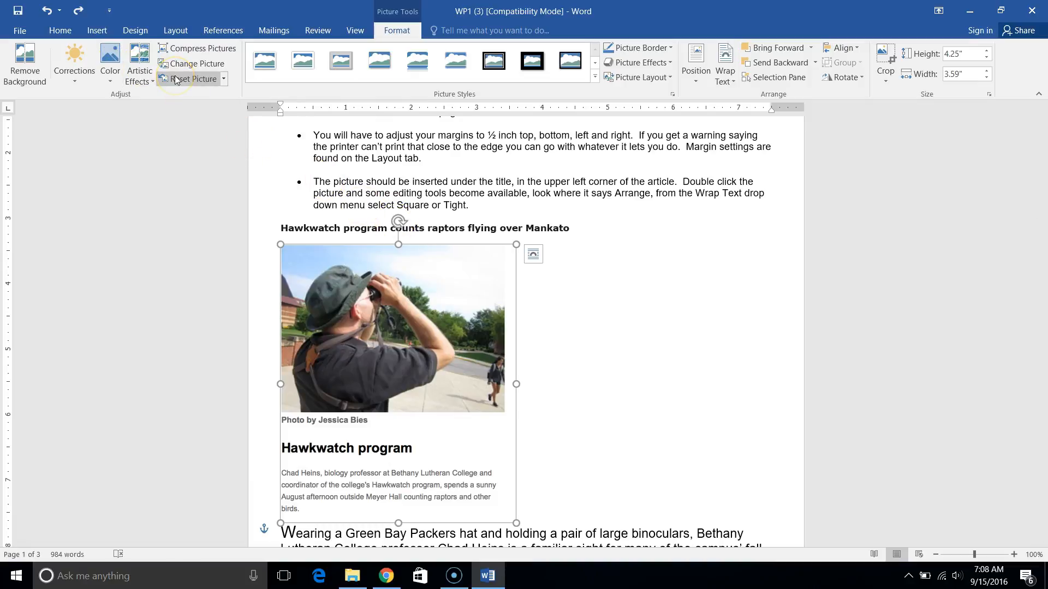
# Preview the Square, Tight and In Front of Text wrapping options for the picture and leave the wrapping unchanged.
pyautogui.click(733, 87)
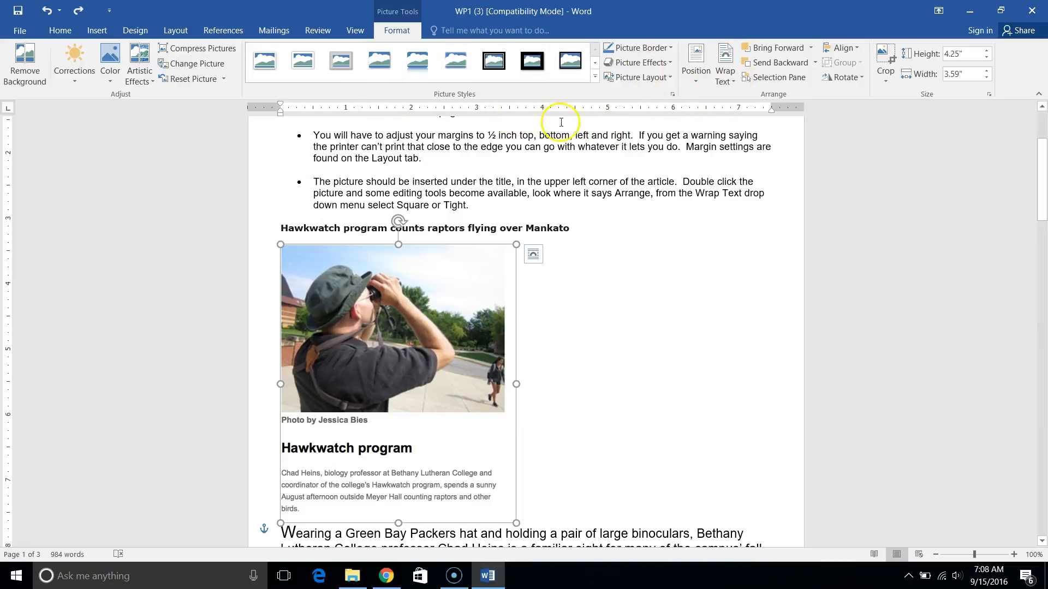
pyautogui.click(728, 77)
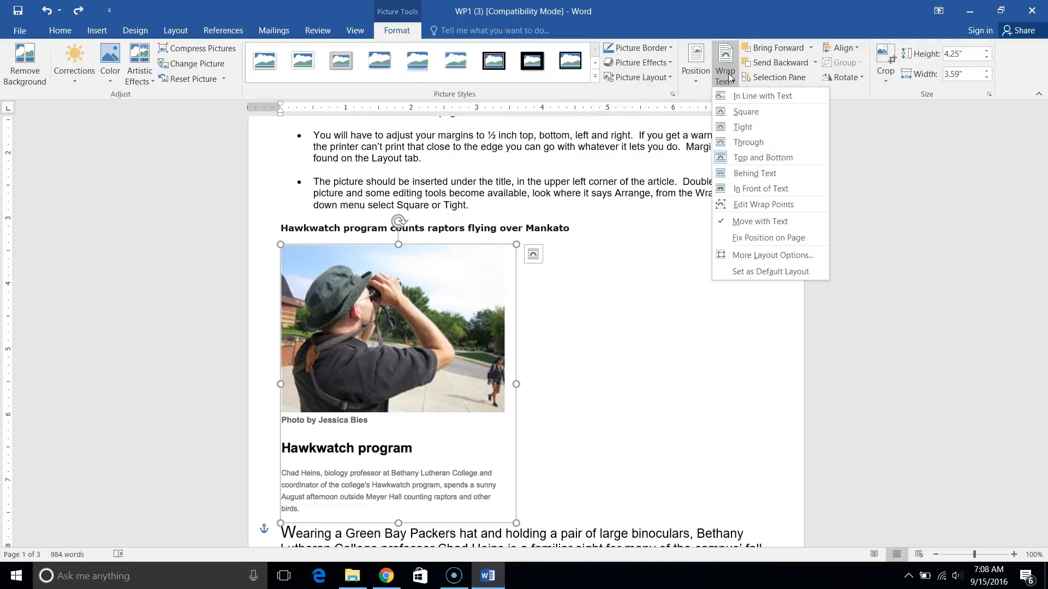
pyautogui.click(749, 116)
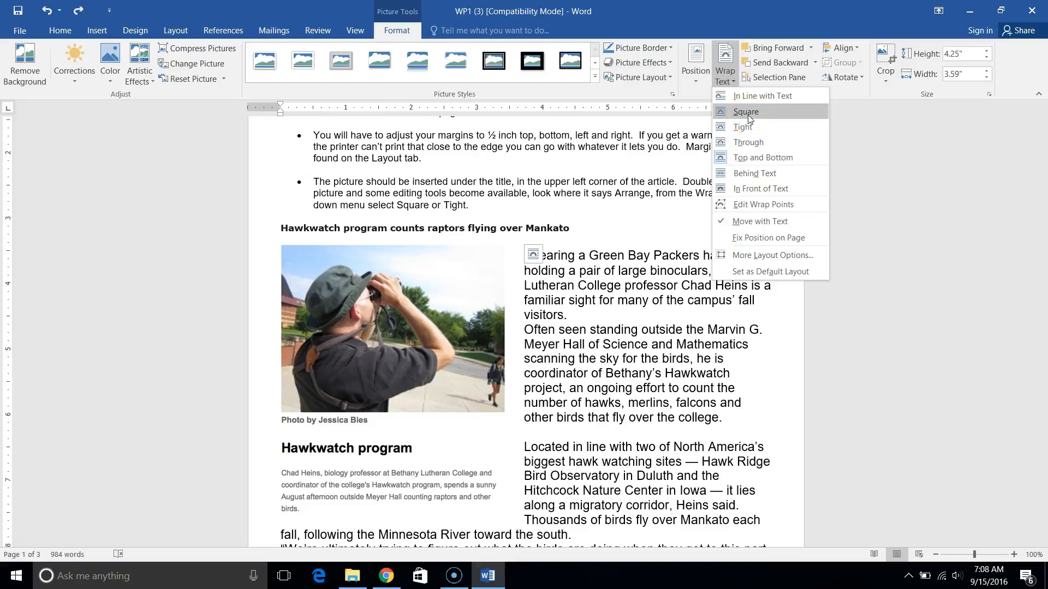
pyautogui.click(754, 111)
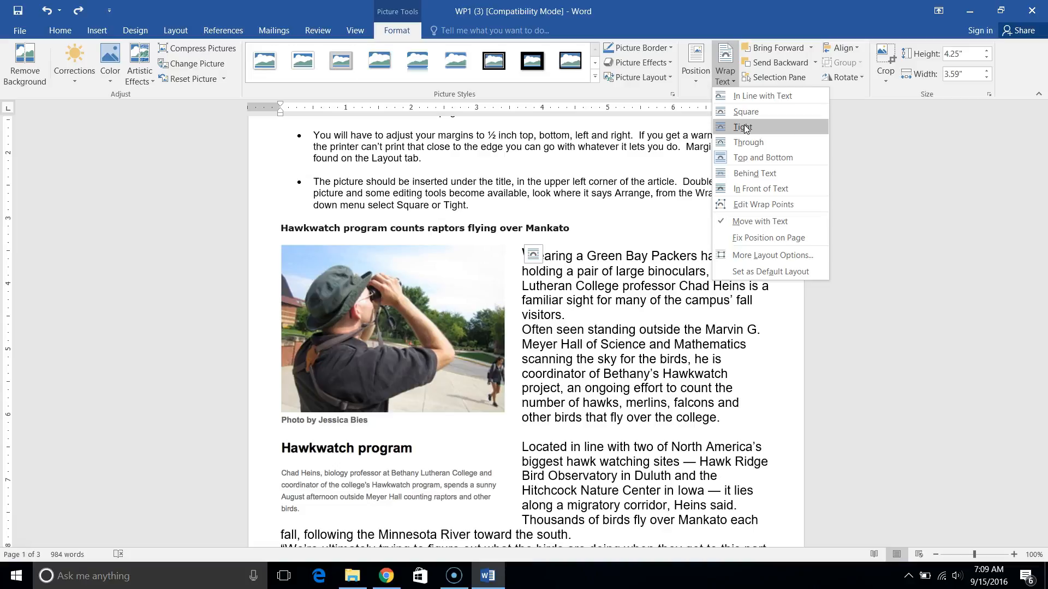
pyautogui.click(743, 151)
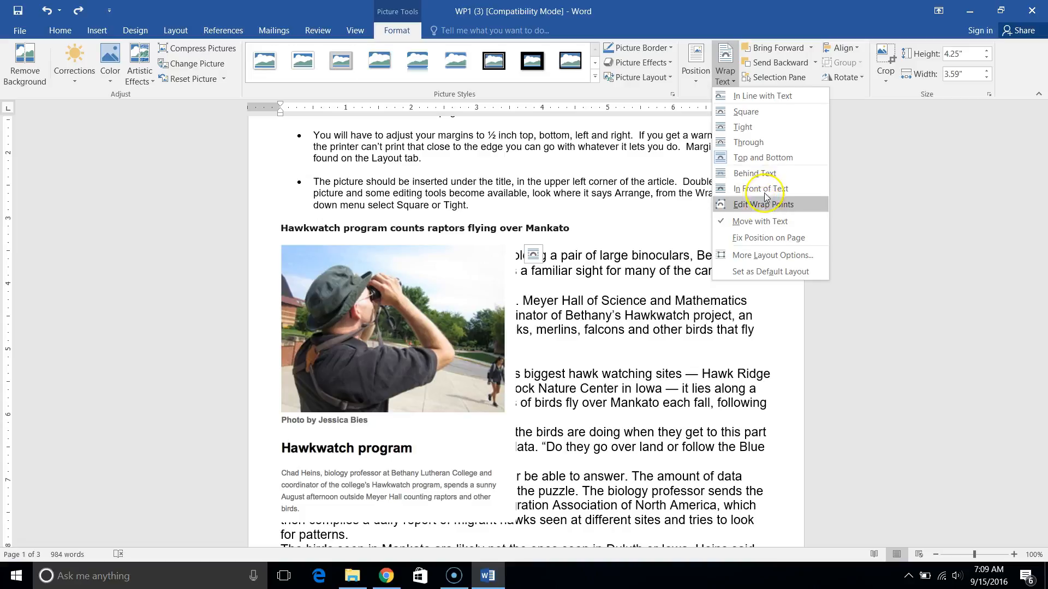
pyautogui.click(770, 191)
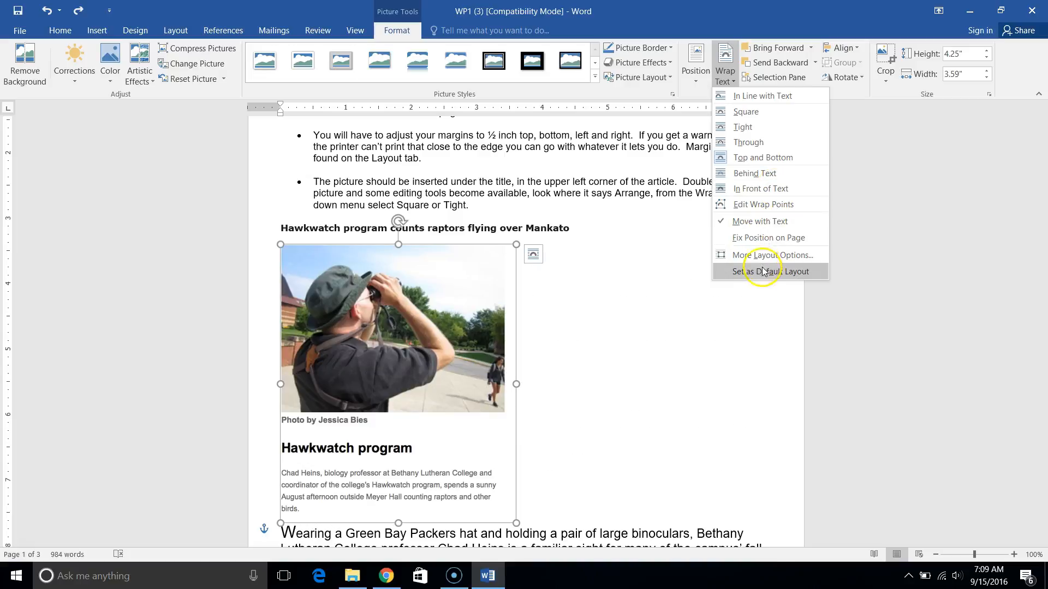
pyautogui.click(738, 69)
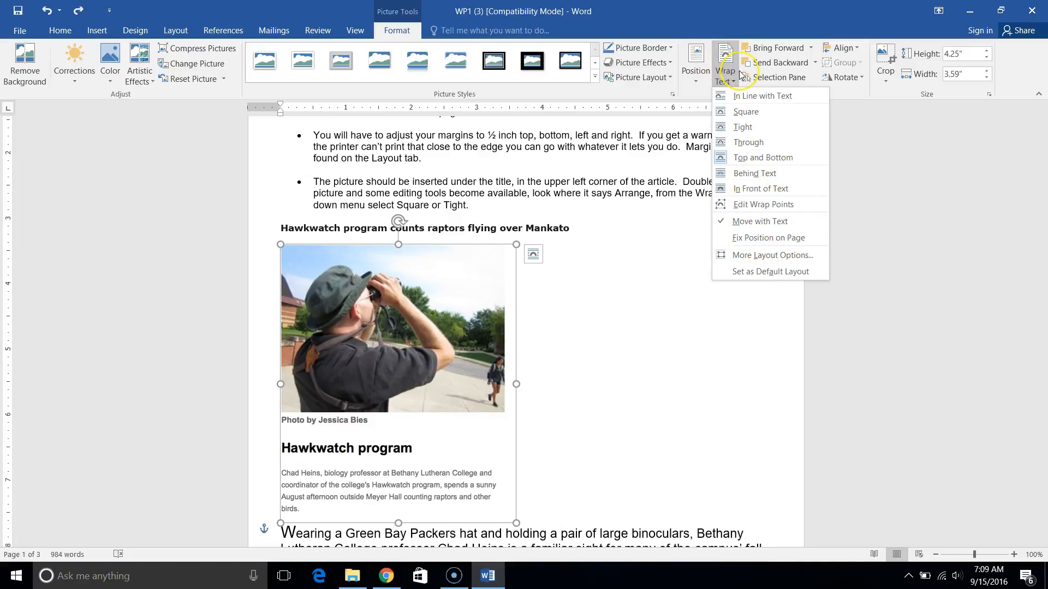
pyautogui.click(726, 67)
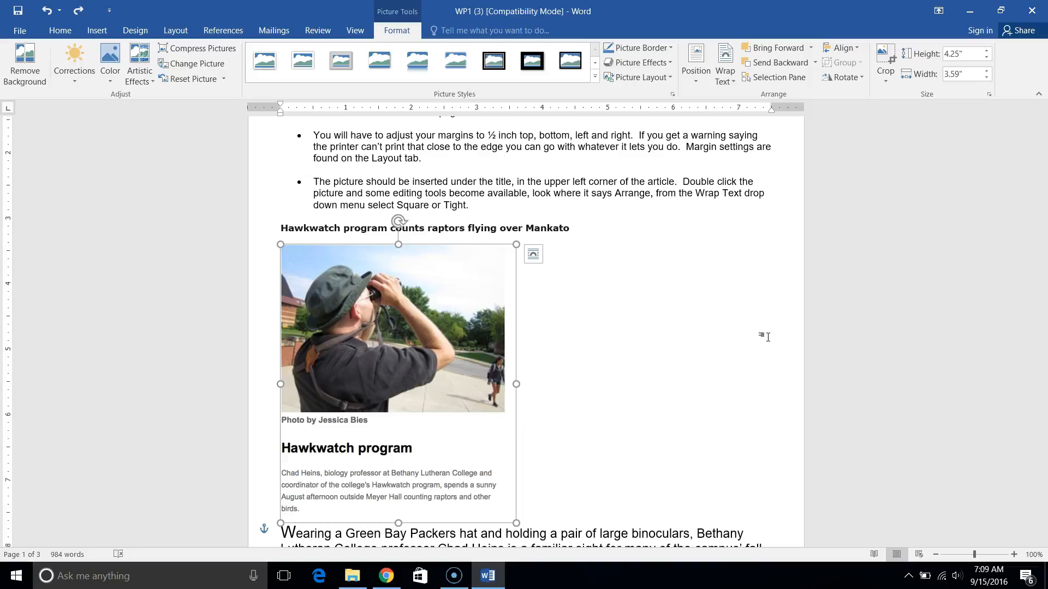
# Return to the assignment instructions at the start of the document and deselect the picture.
pyautogui.scroll(4, 766, 336)
pyautogui.click(303, 124)
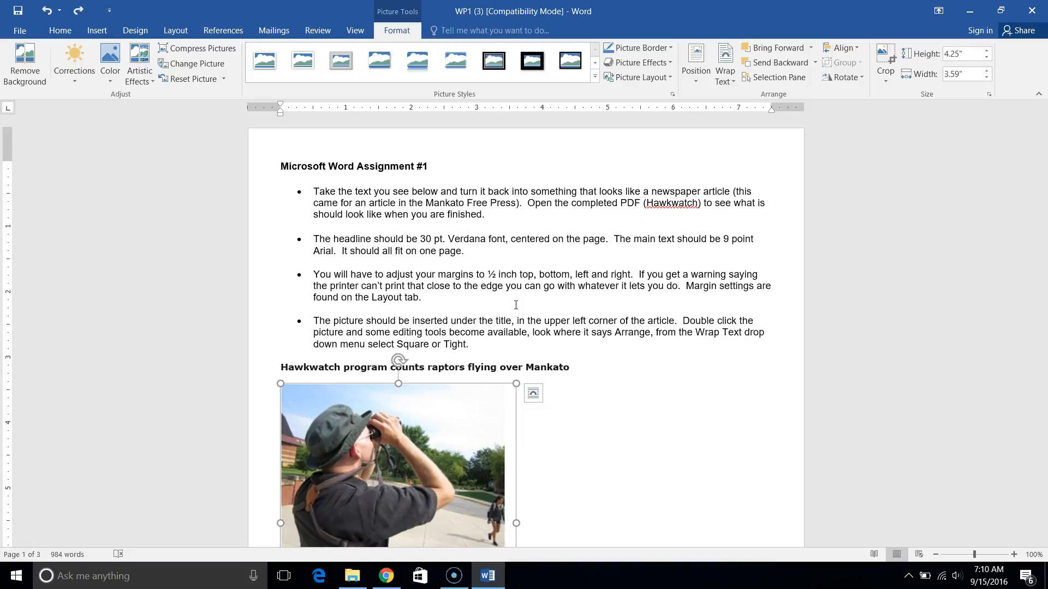
pyautogui.click(32, 545)
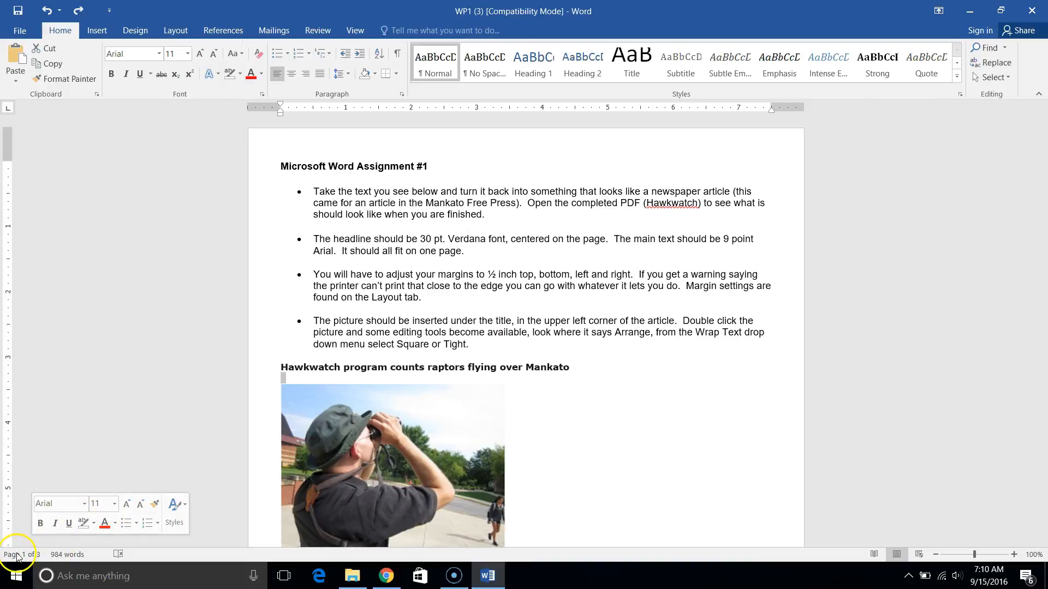